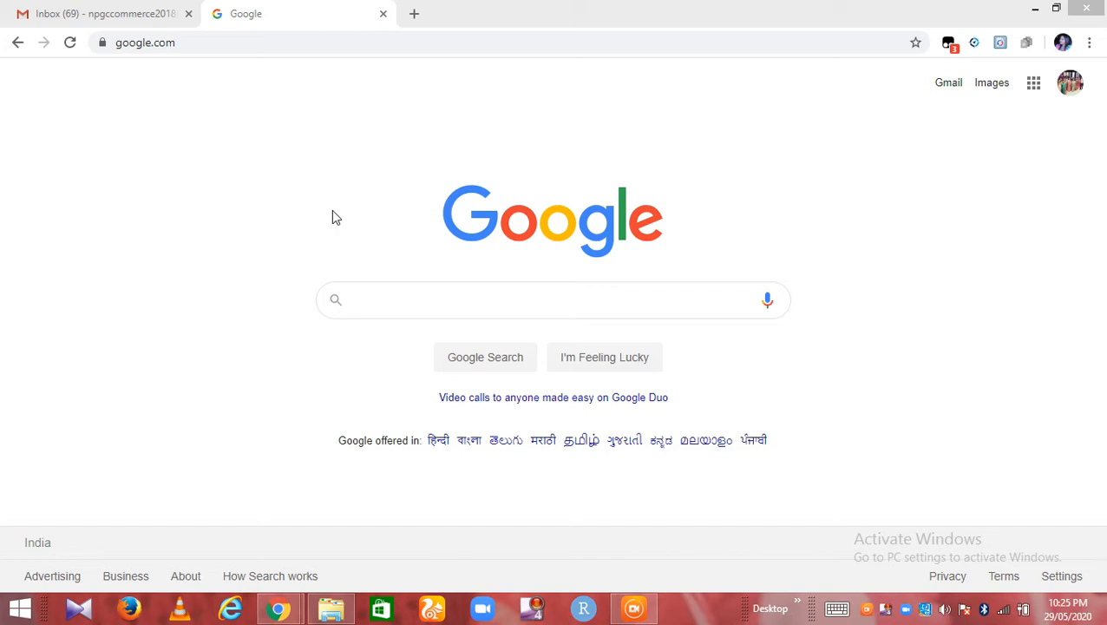
# Search Google for google classroom and open the Google Classroom site from the results
pyautogui.click(417, 304)
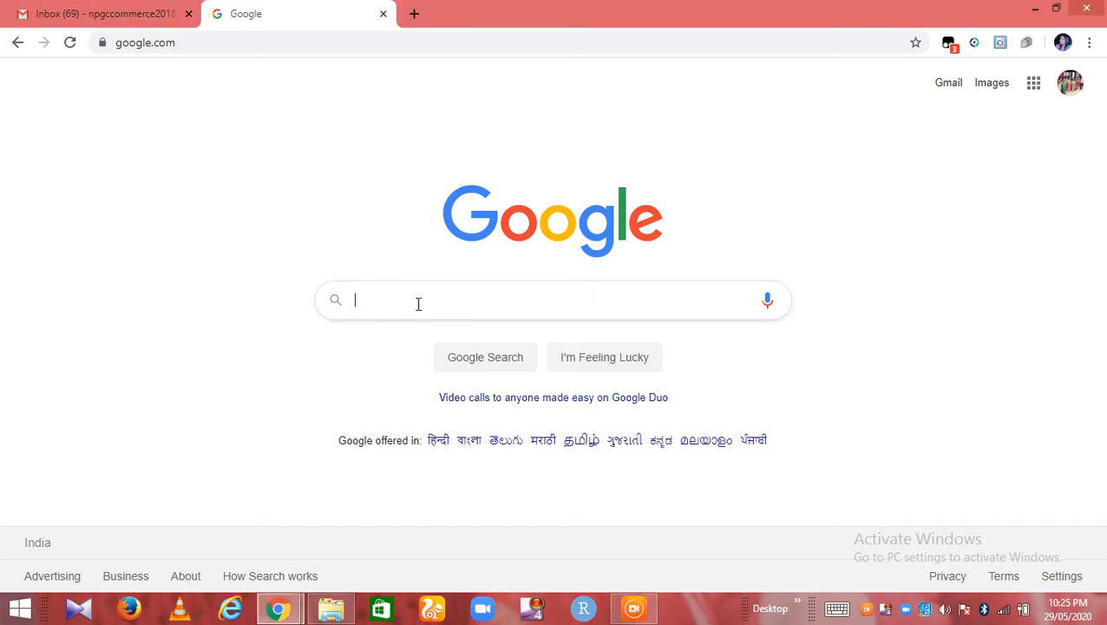
pyautogui.write('goo')
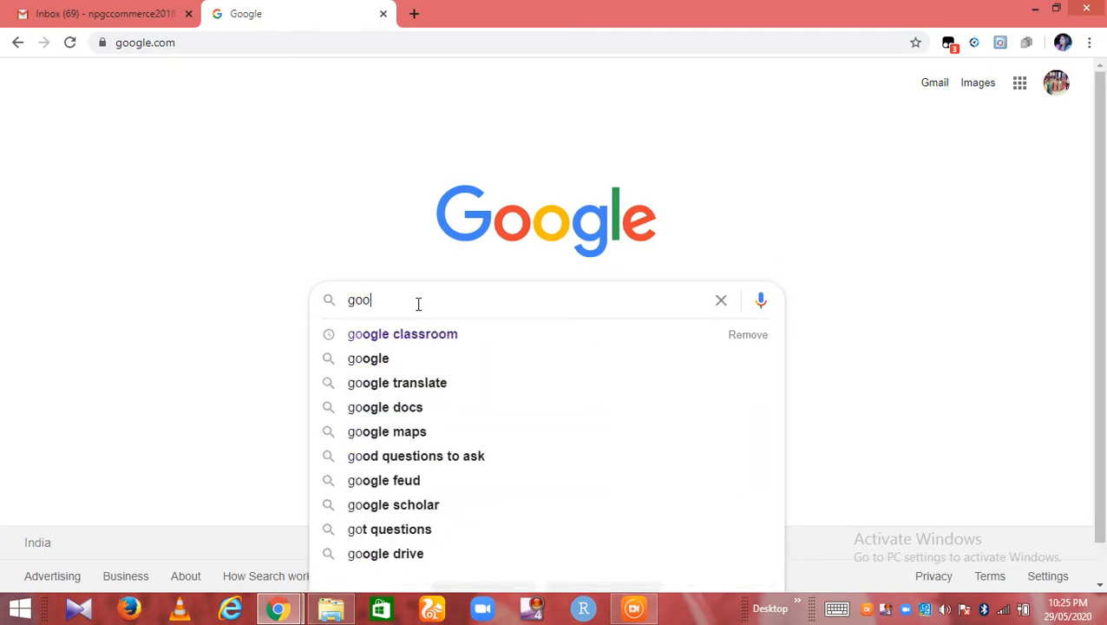
pyautogui.click(419, 339)
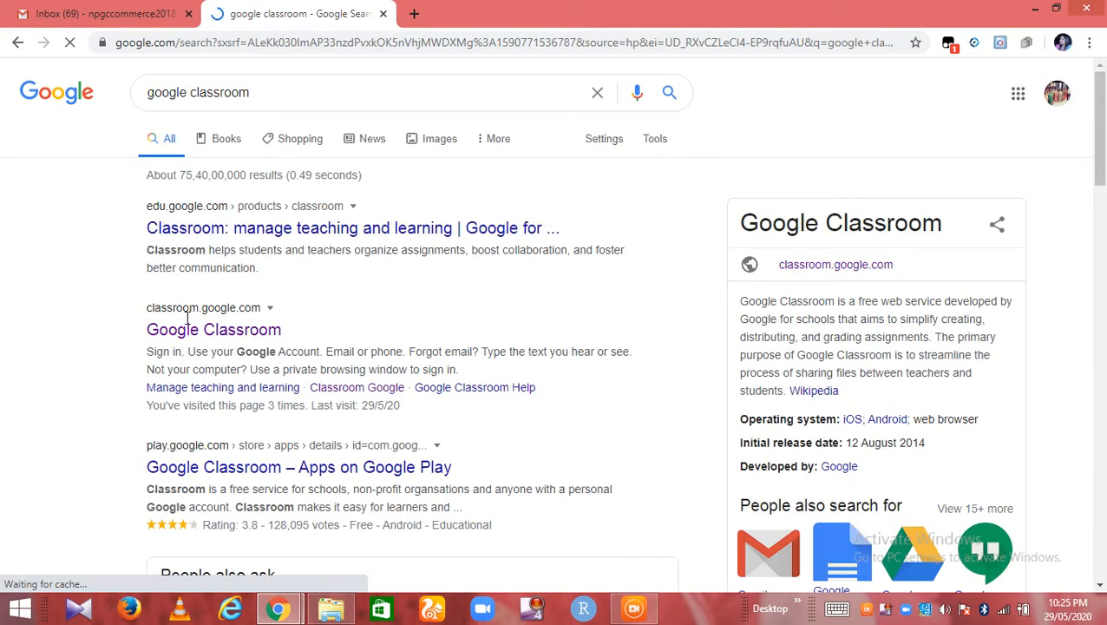
pyautogui.click(222, 339)
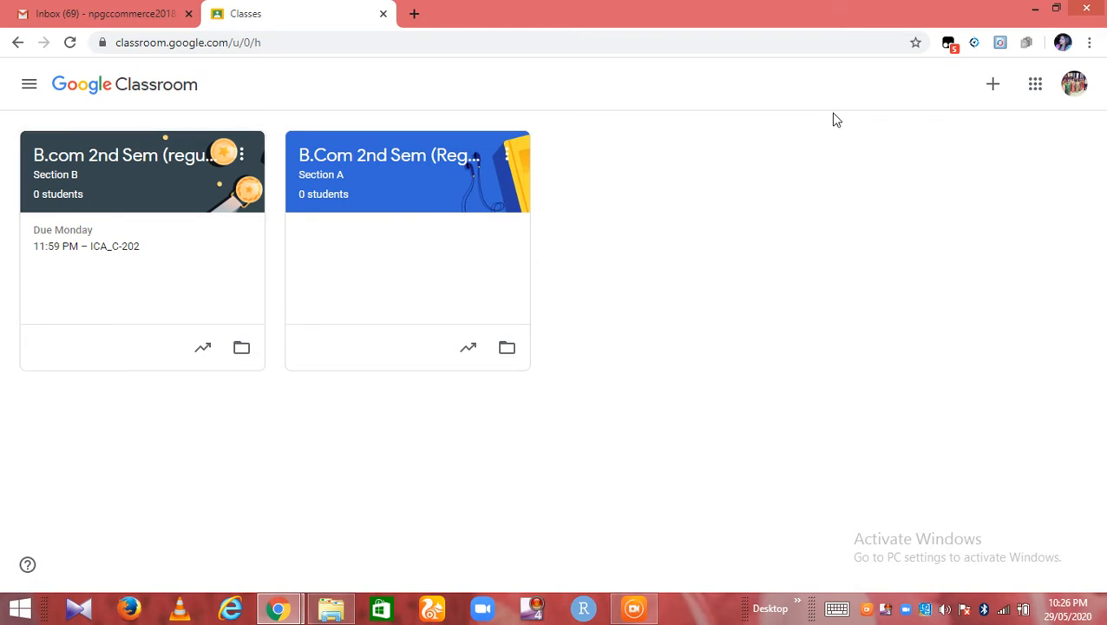
# Begin creating a new class and accept the notice about not using Classroom at a school with students
pyautogui.click(993, 92)
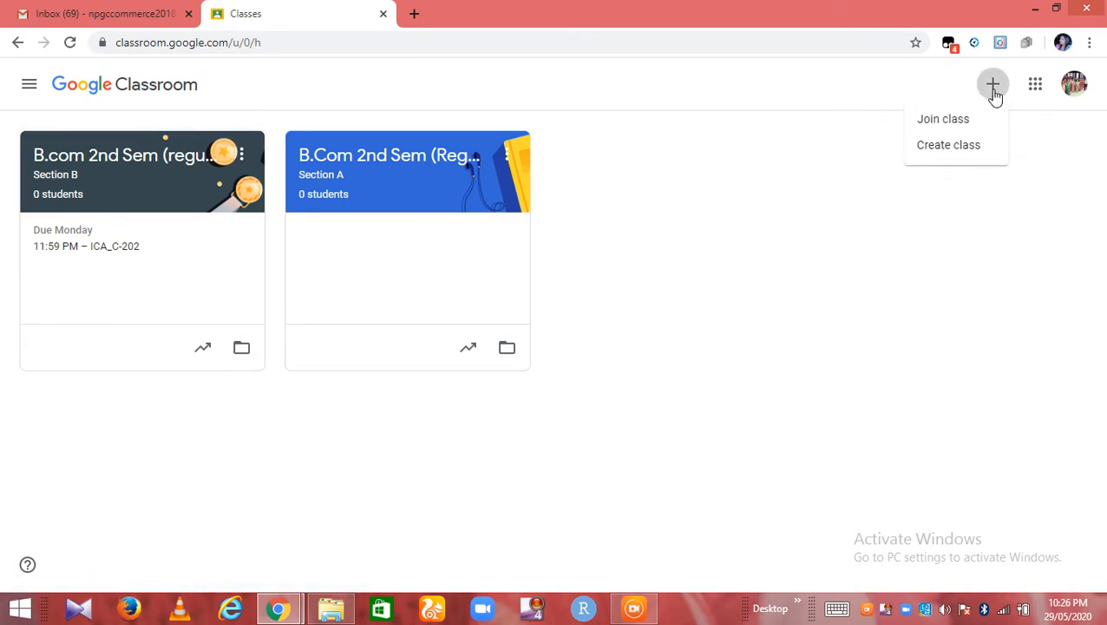
pyautogui.click(958, 148)
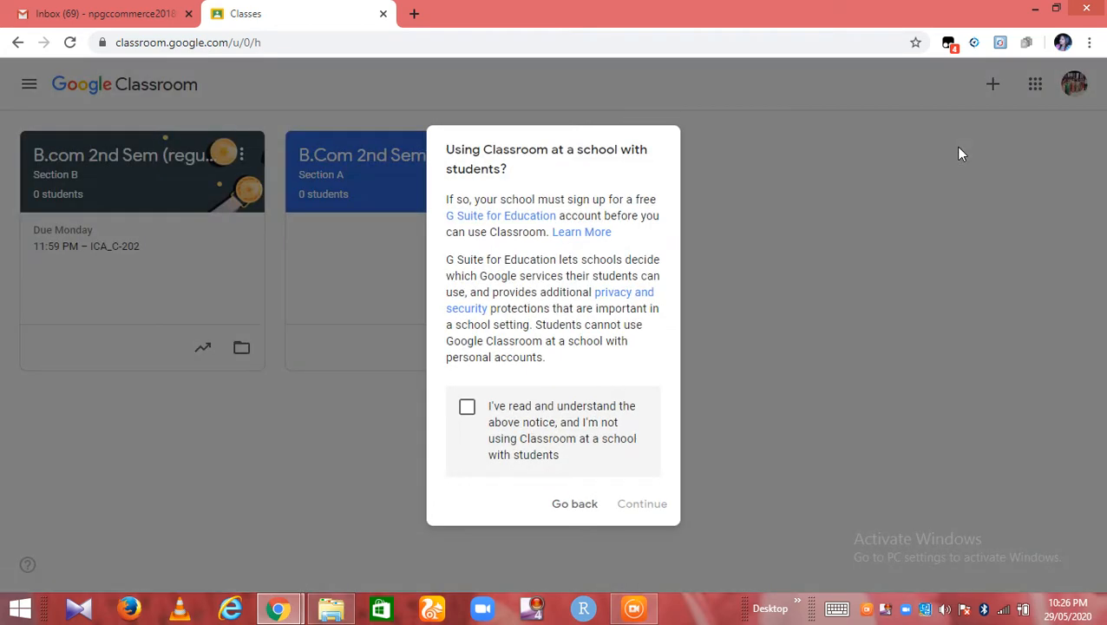
pyautogui.click(469, 413)
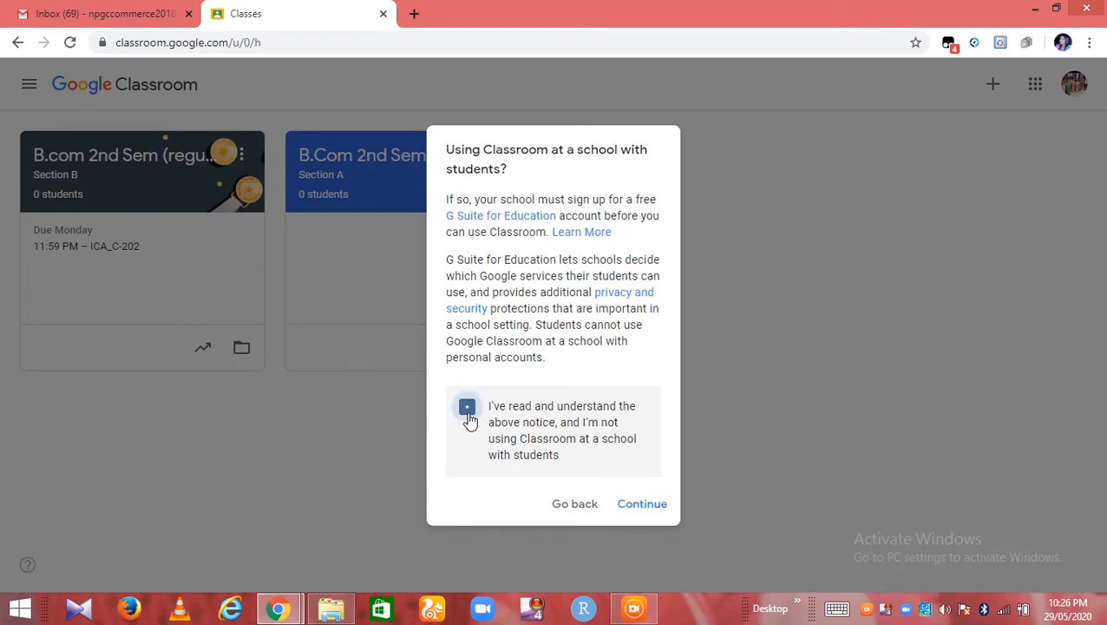
pyautogui.click(631, 510)
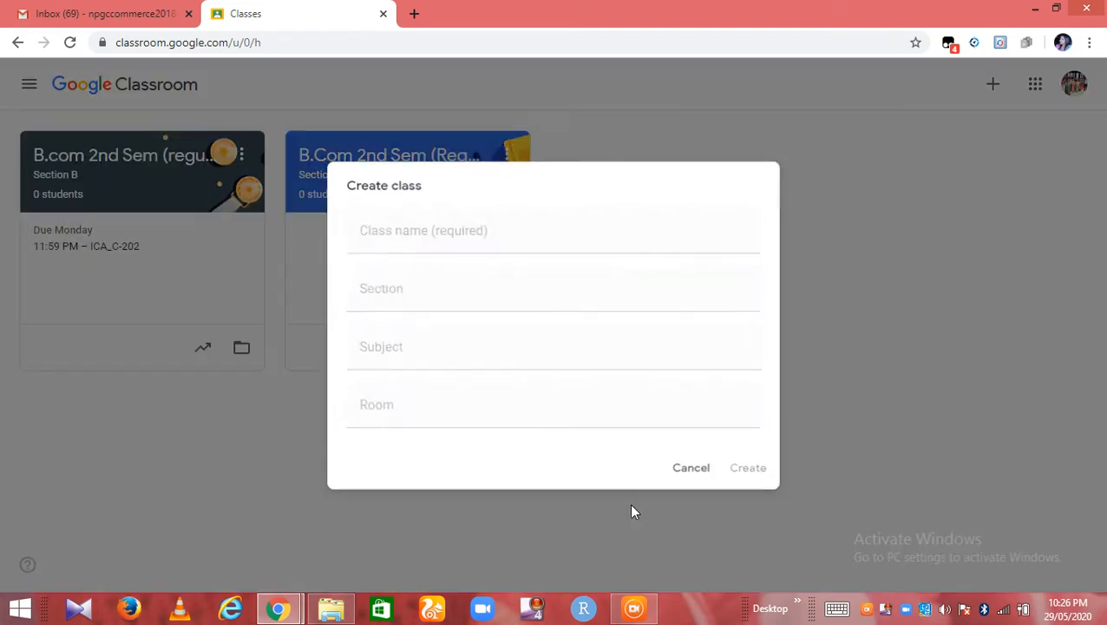
# Name the new class "B.Com IVth Sem (Regular)" and set its section to A
pyautogui.click(417, 243)
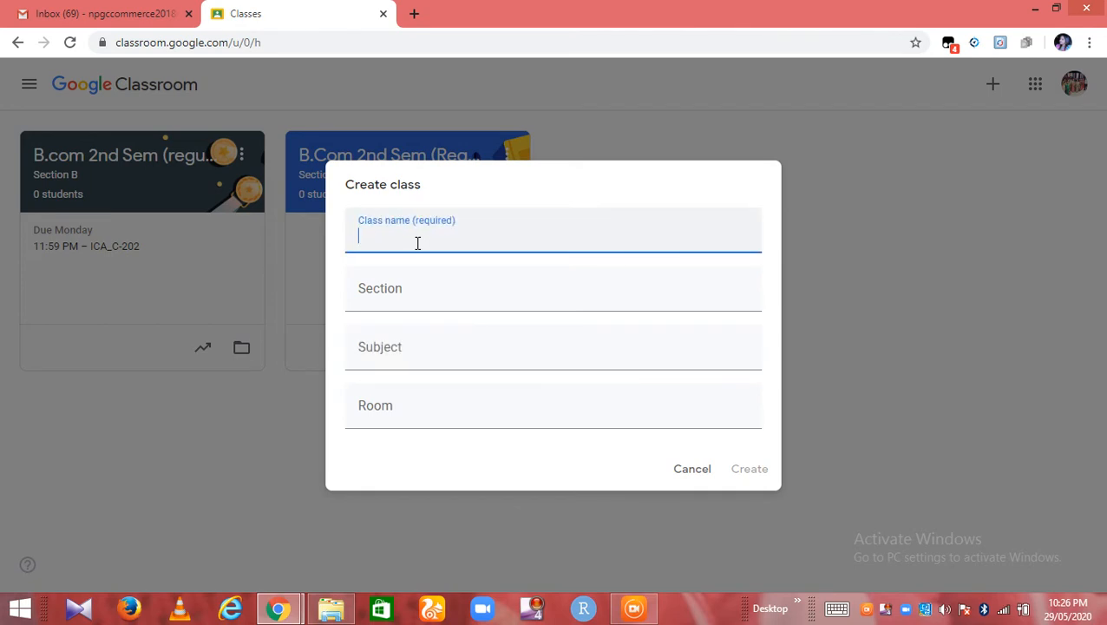
pyautogui.write('B.Com IVth Sem')
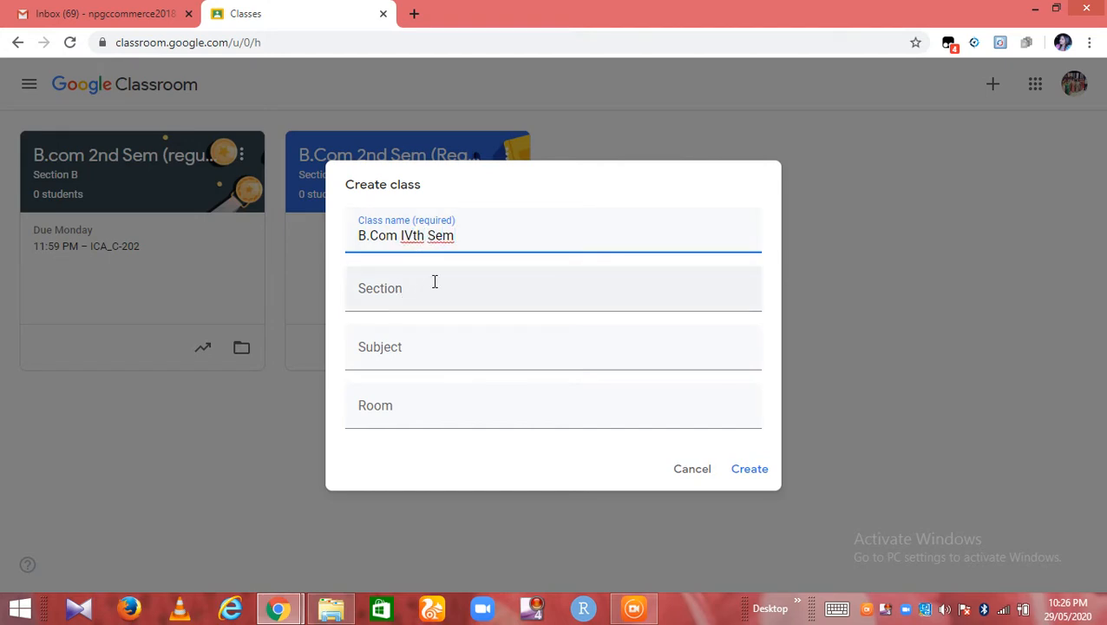
pyautogui.write(' (Regular')
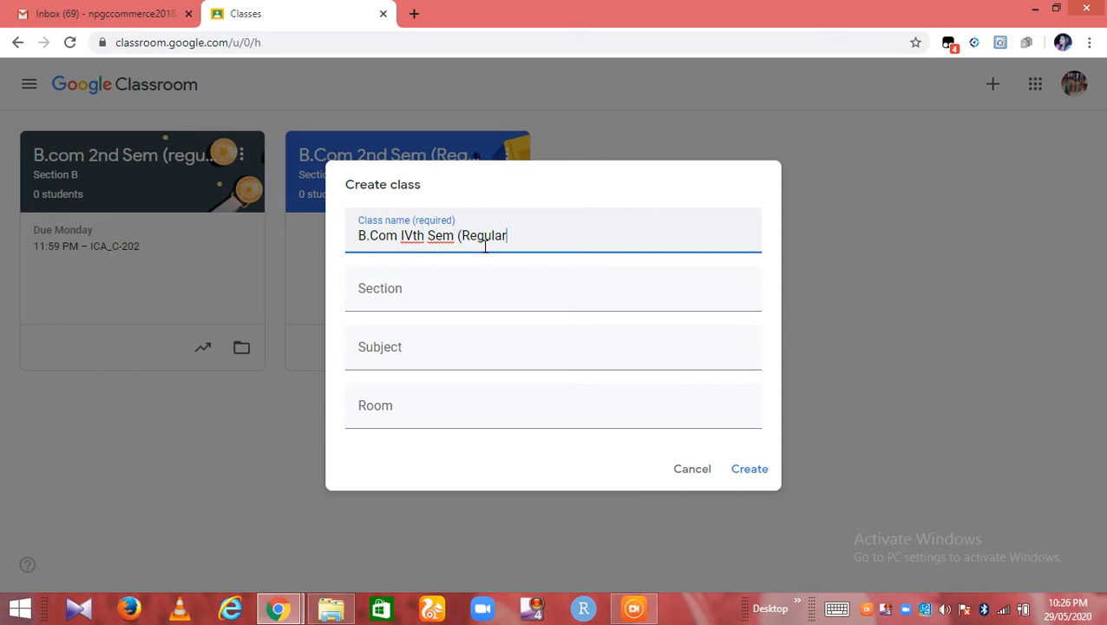
pyautogui.write(')')
pyautogui.click(394, 295)
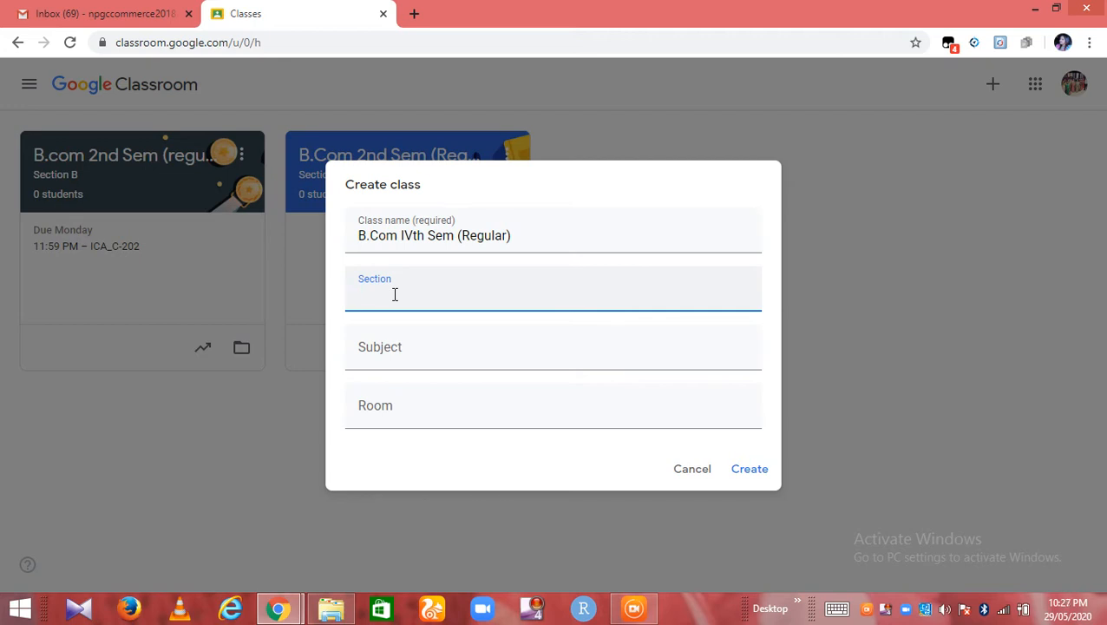
pyautogui.write('A')
# Set the subject to COMMERCE and the room to 09, and create the class
pyautogui.click(382, 352)
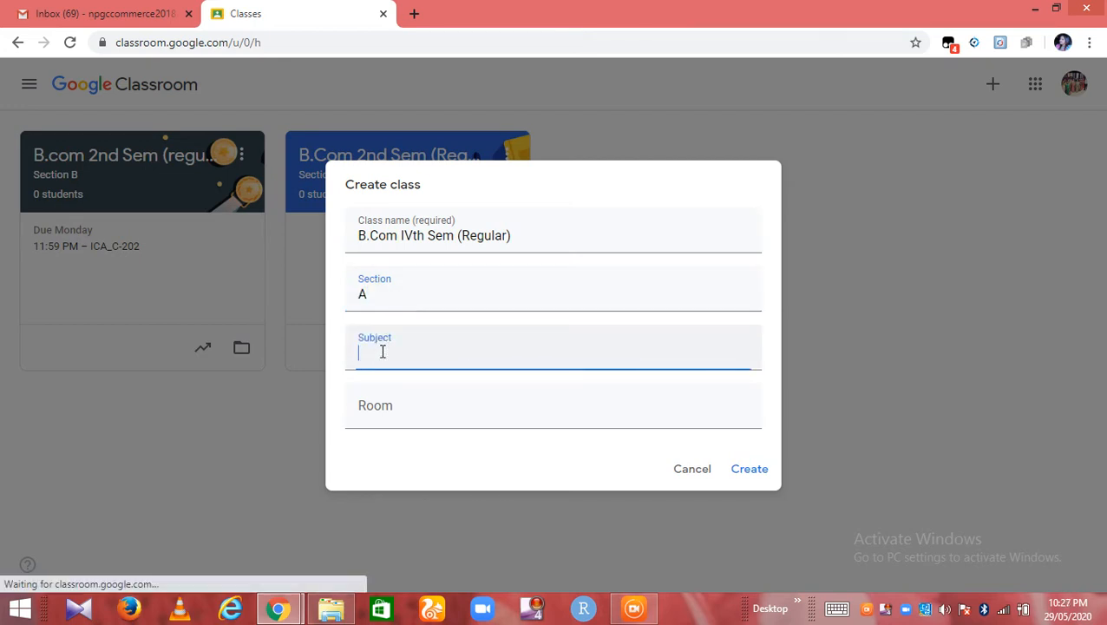
pyautogui.write('COM')
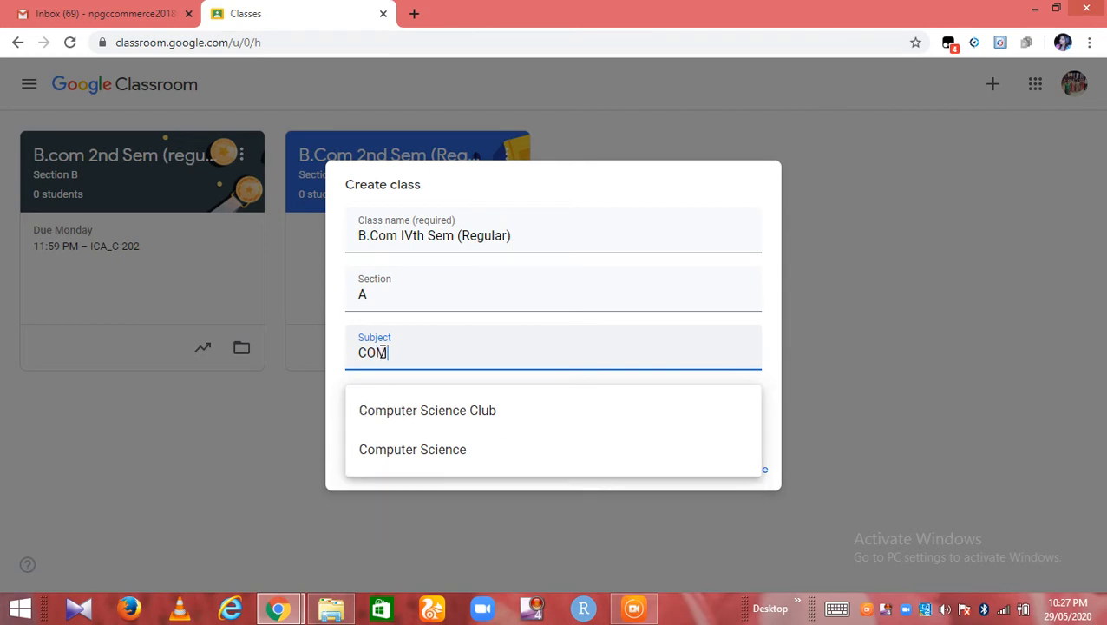
pyautogui.write('MERCE')
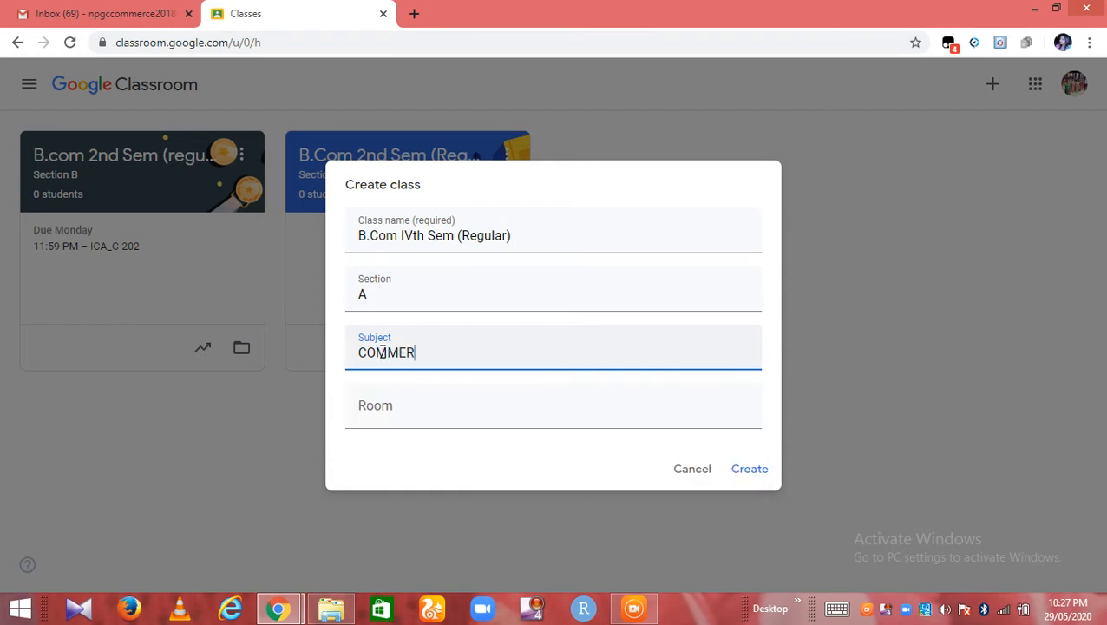
pyautogui.click(396, 412)
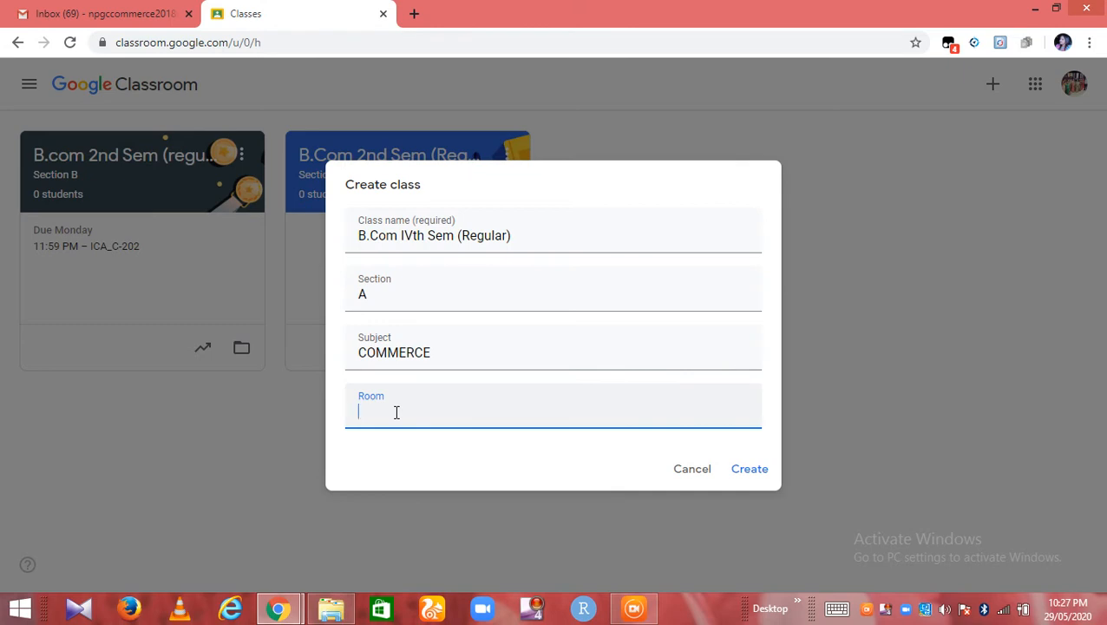
pyautogui.write('09')
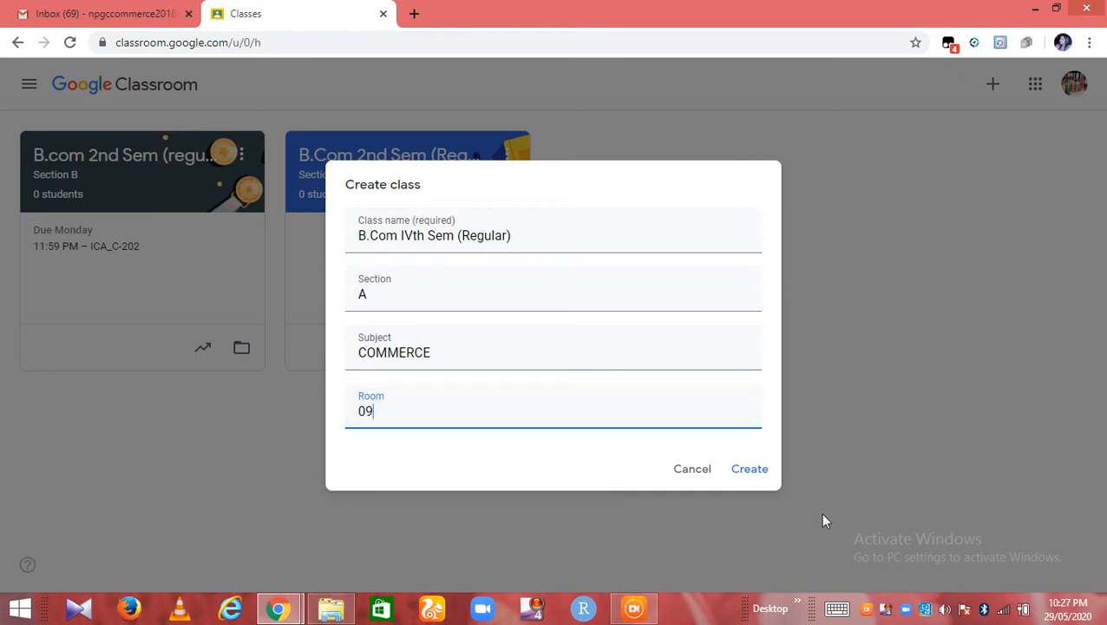
pyautogui.click(754, 471)
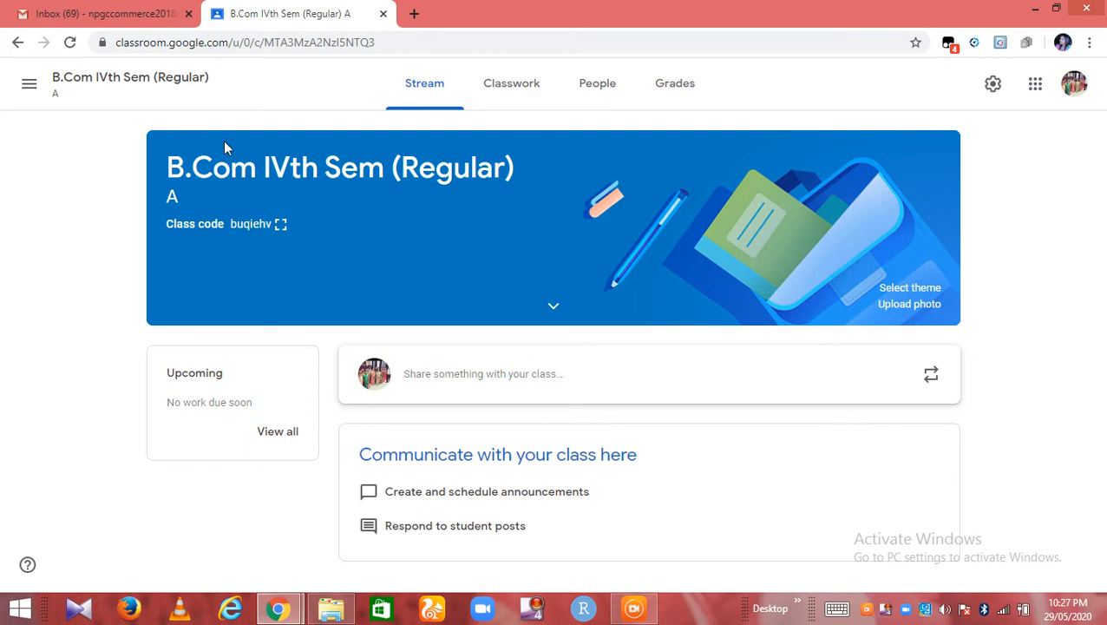
# Display the class code enlarged, highlight it, and close the display
pyautogui.click(278, 224)
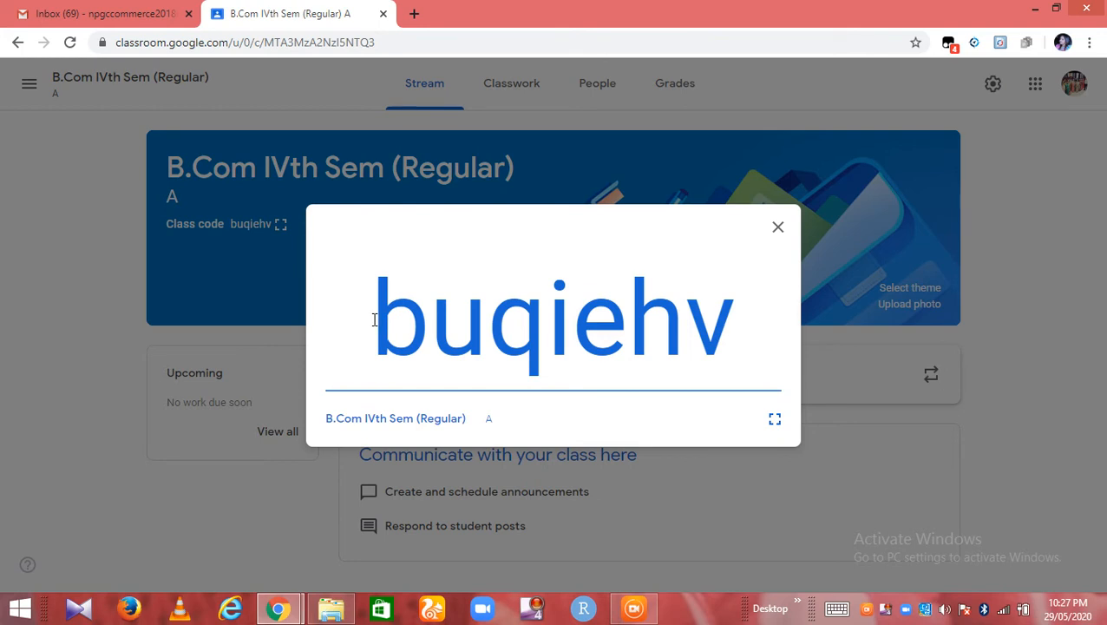
pyautogui.moveTo(374, 320); pyautogui.dragTo(737, 371)
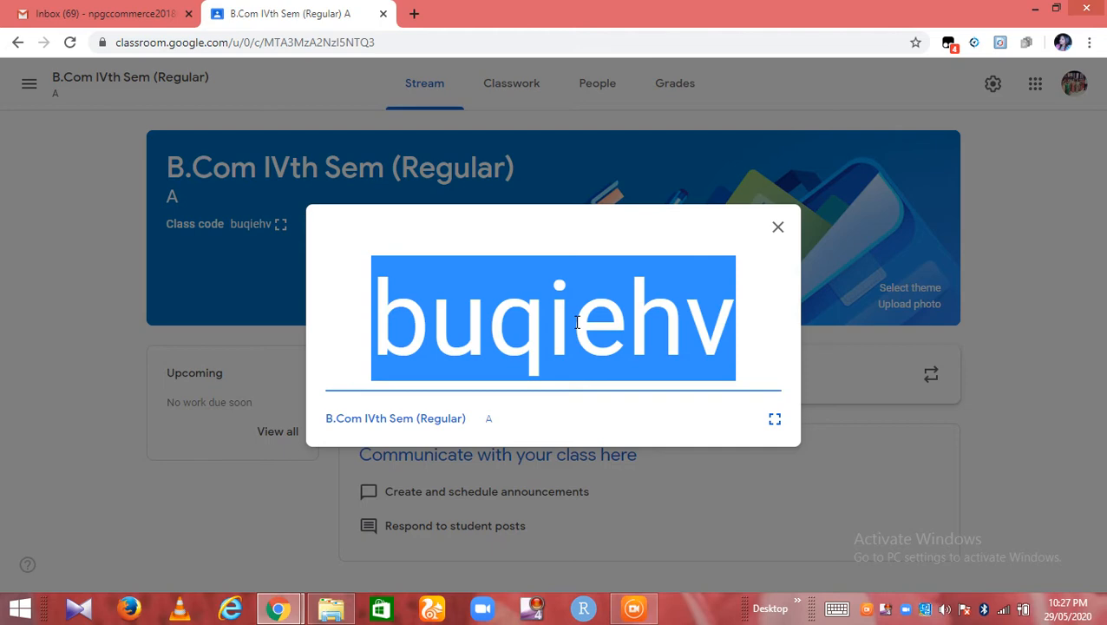
pyautogui.click(777, 228)
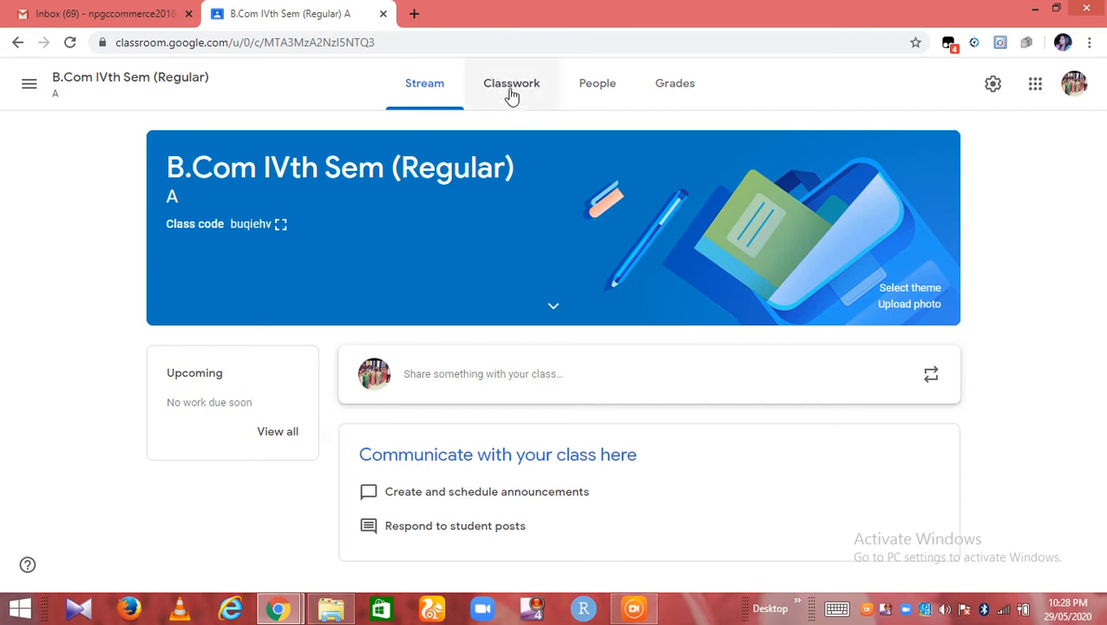
# View the class's teacher and student lists, and look at the teacher invitation form without inviting anyone
pyautogui.click(547, 84)
pyautogui.click(594, 92)
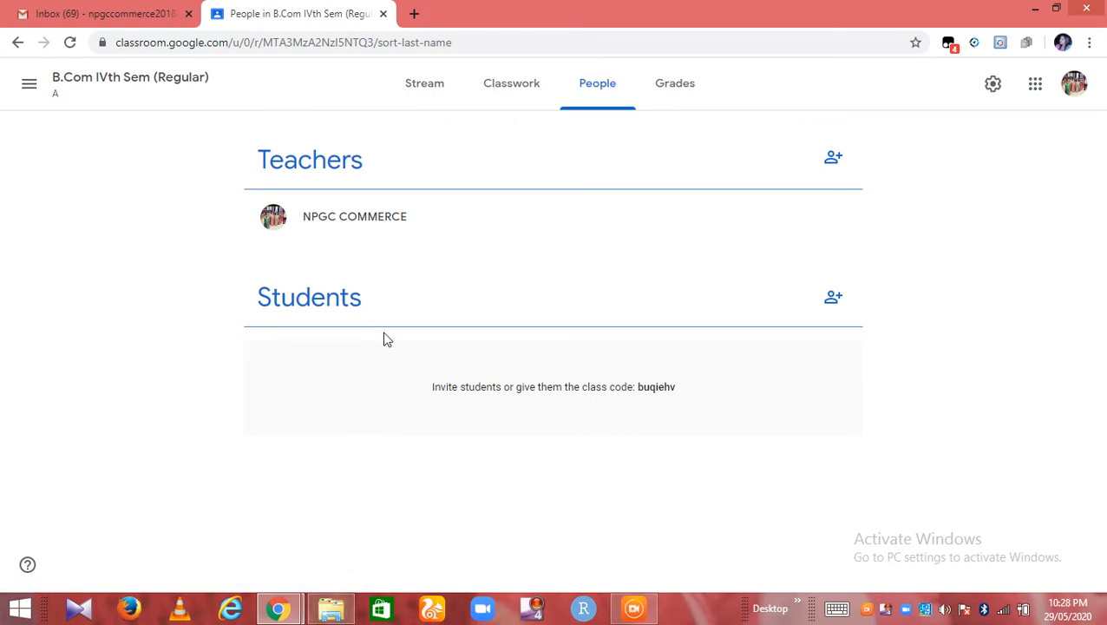
pyautogui.click(832, 161)
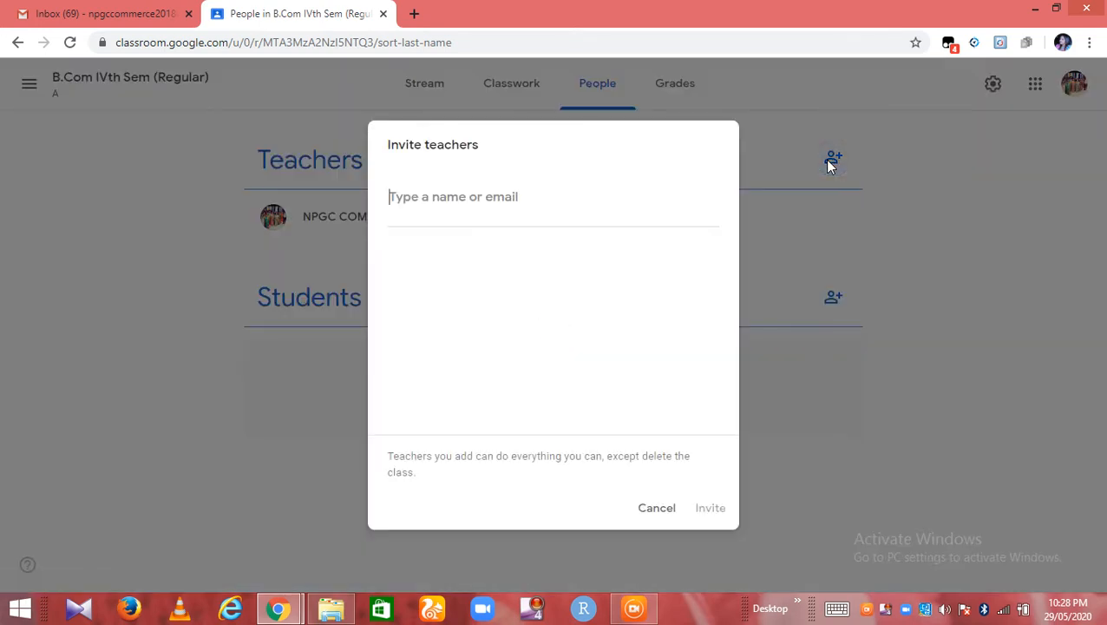
pyautogui.click(660, 517)
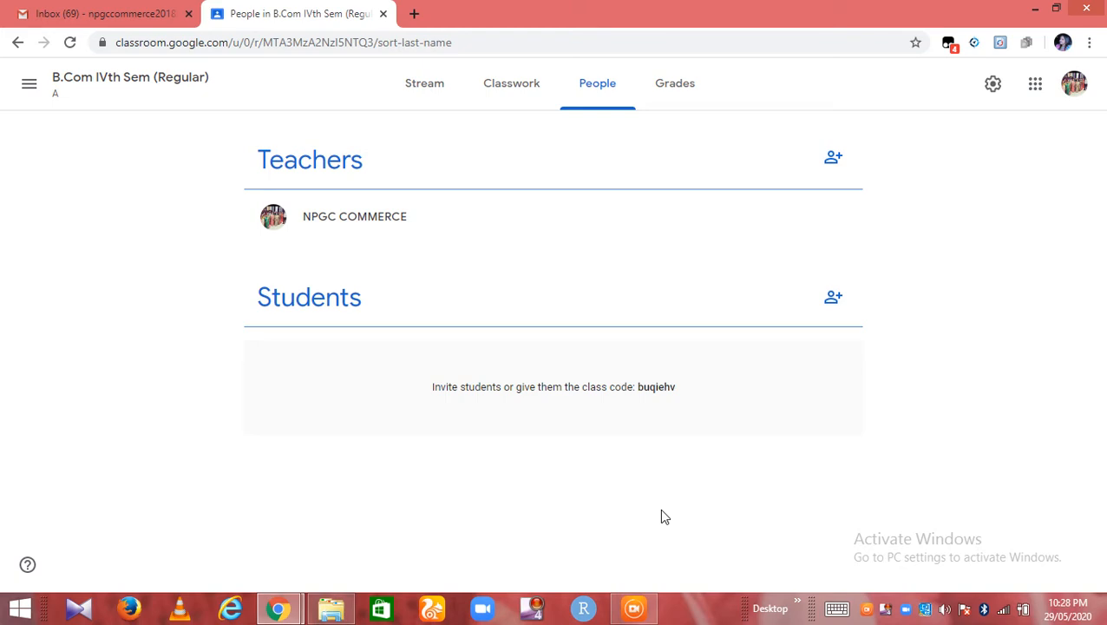
# Create a new assignment in the class's classwork and title it "COMMERCIAL LAW_401"
pyautogui.click(509, 98)
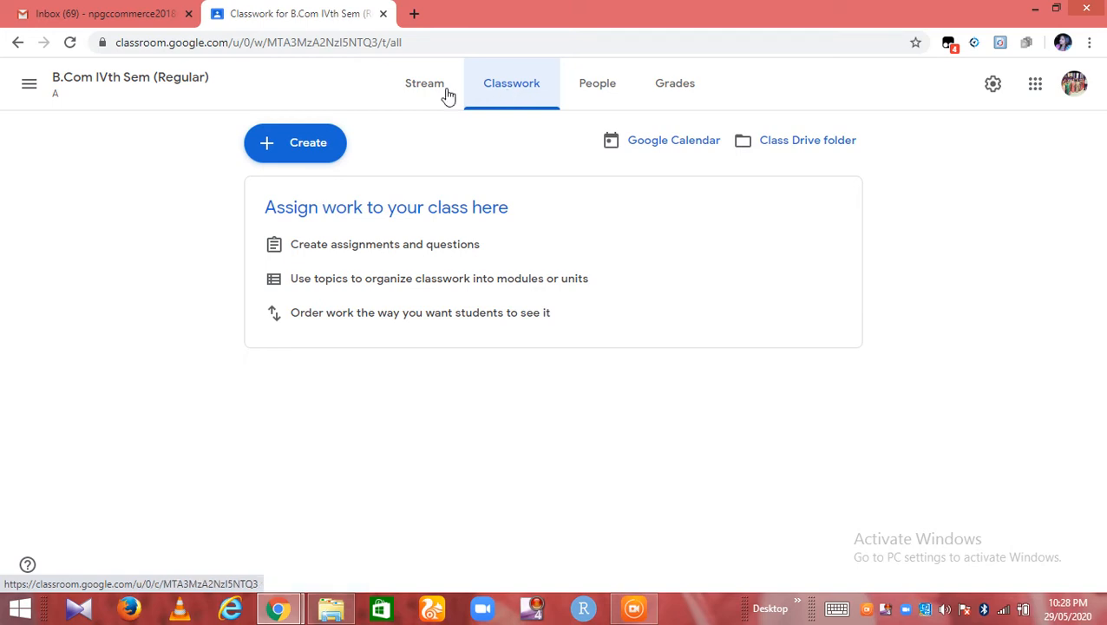
pyautogui.click(297, 153)
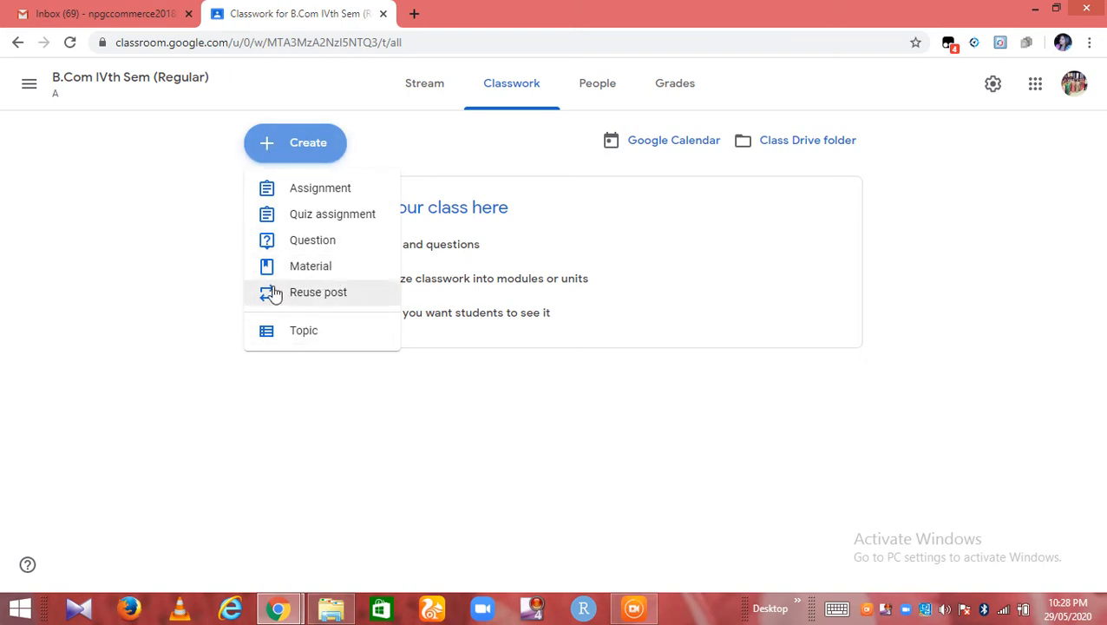
pyautogui.click(299, 190)
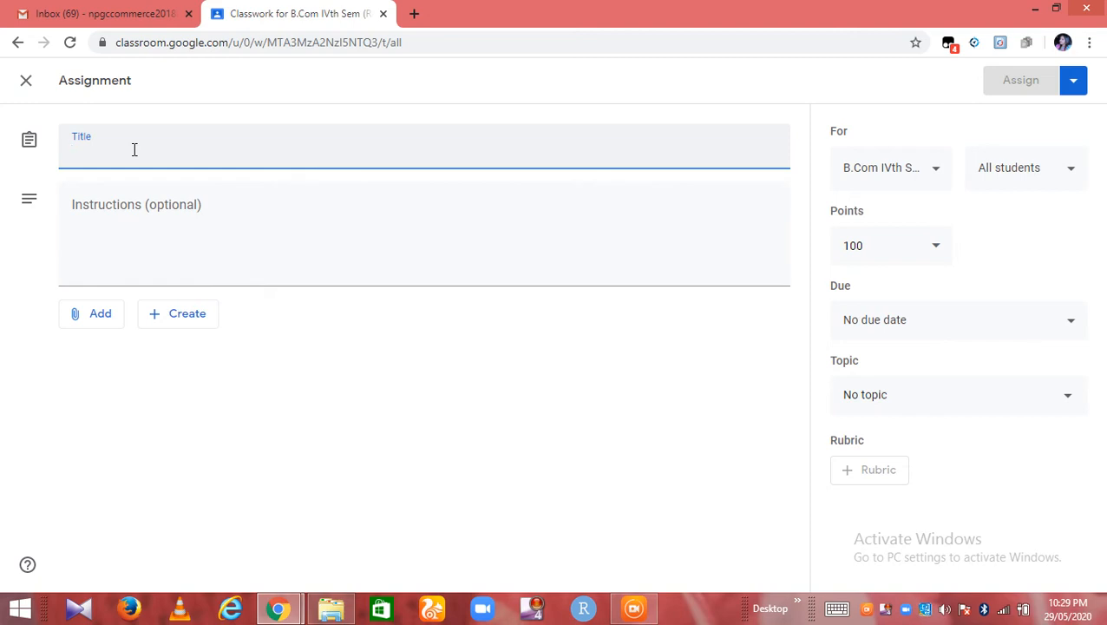
pyautogui.write('CO')
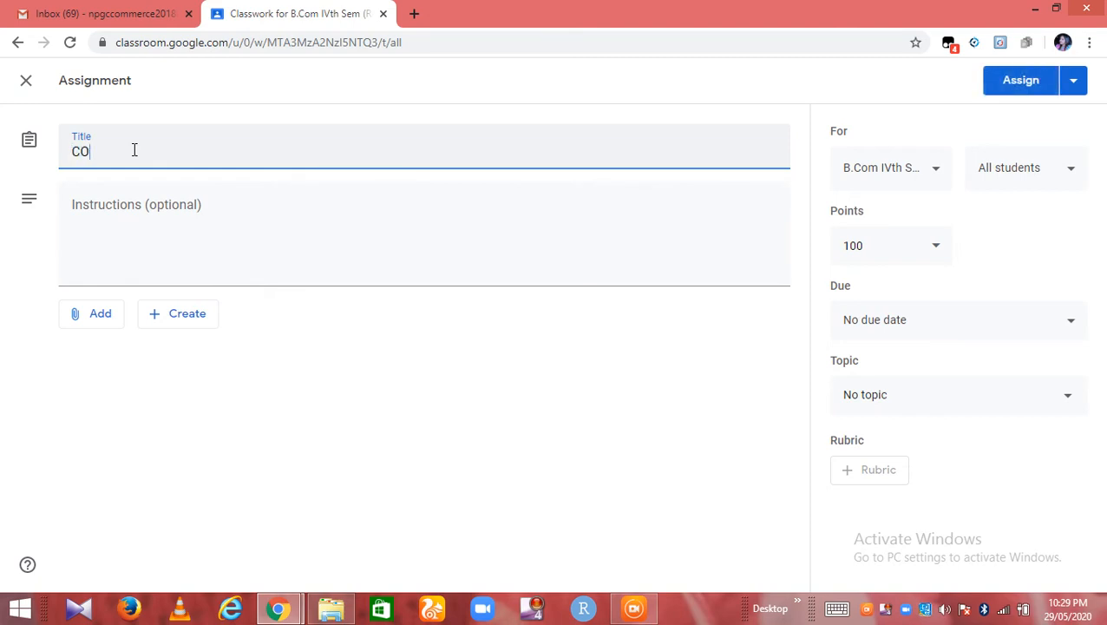
pyautogui.write('MMERCIAL LAW')
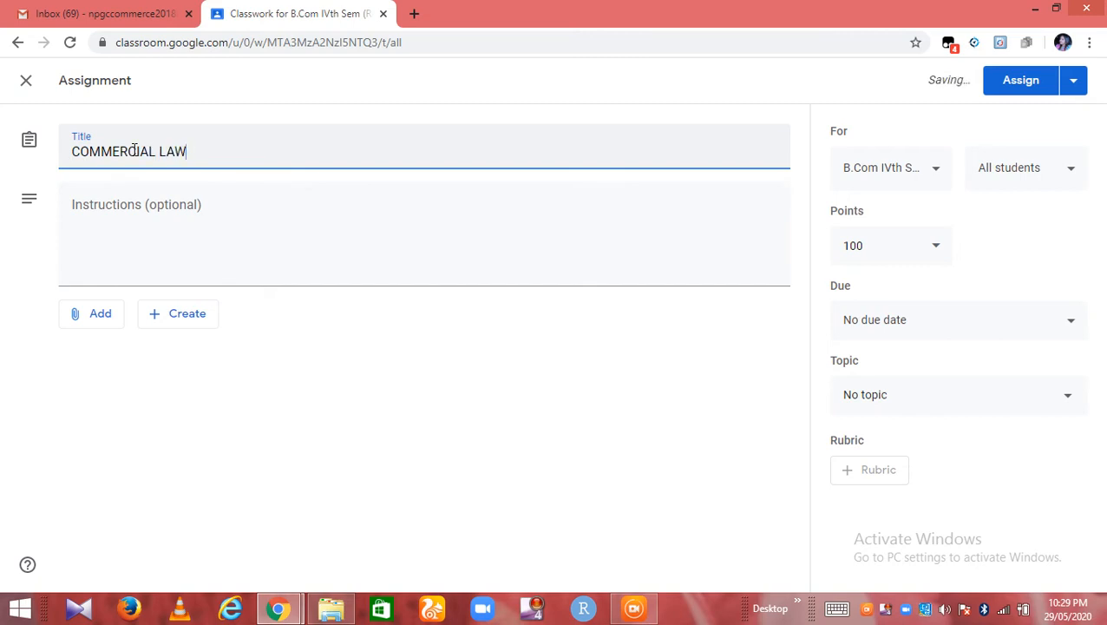
pyautogui.write('_401')
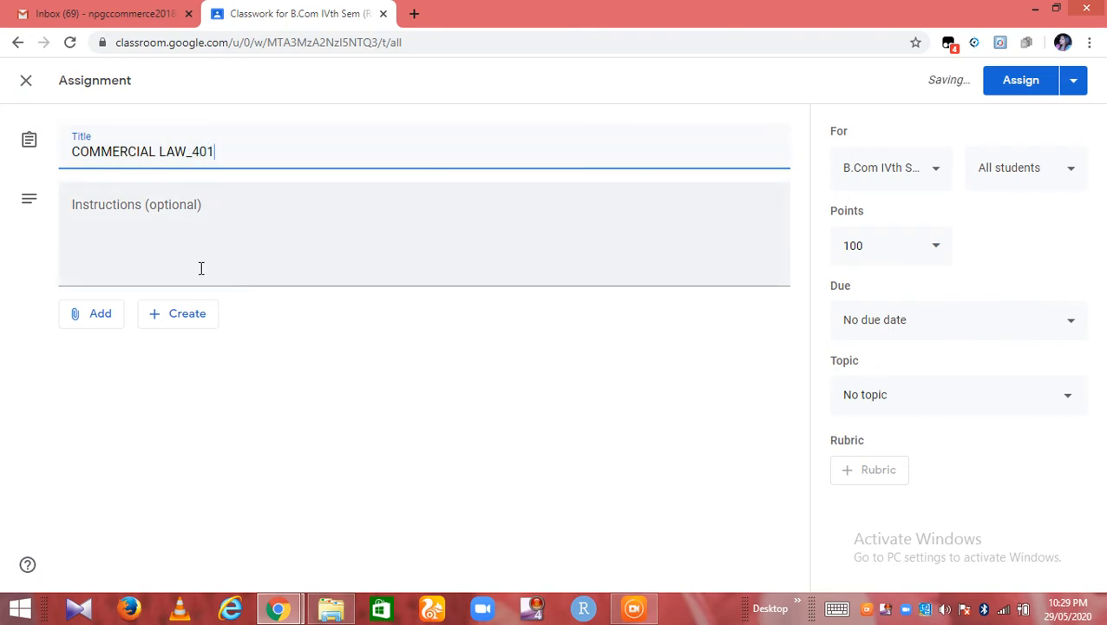
# Enter the assignment instructions "Q1) Write short note on Private Carrier Vs Common Carrier"
pyautogui.click(189, 256)
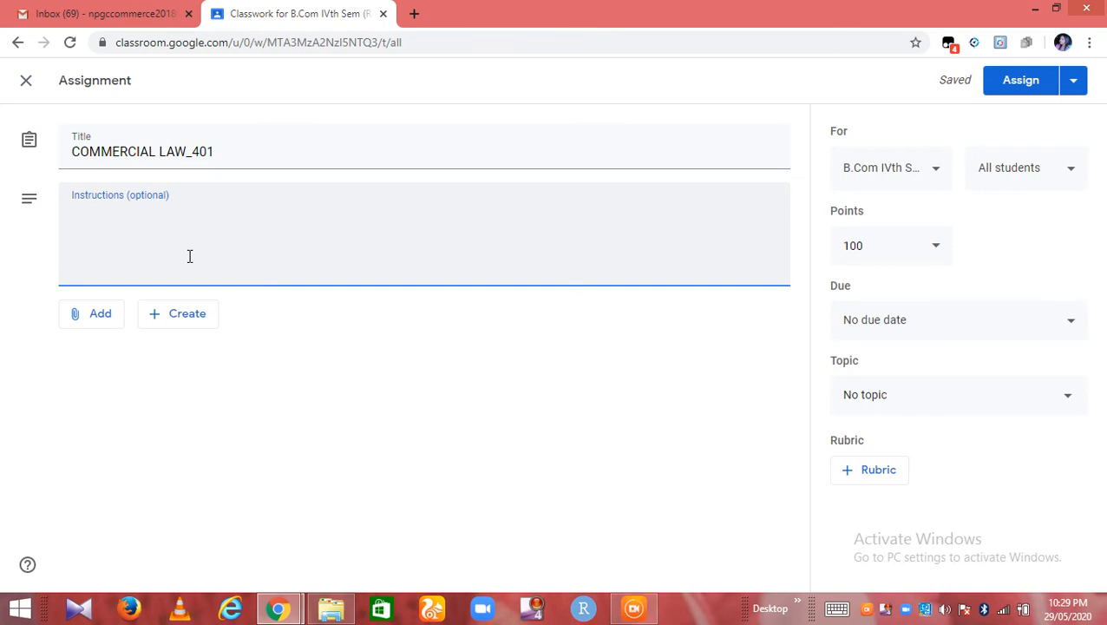
pyautogui.write('Q1)')
pyautogui.write('Write')
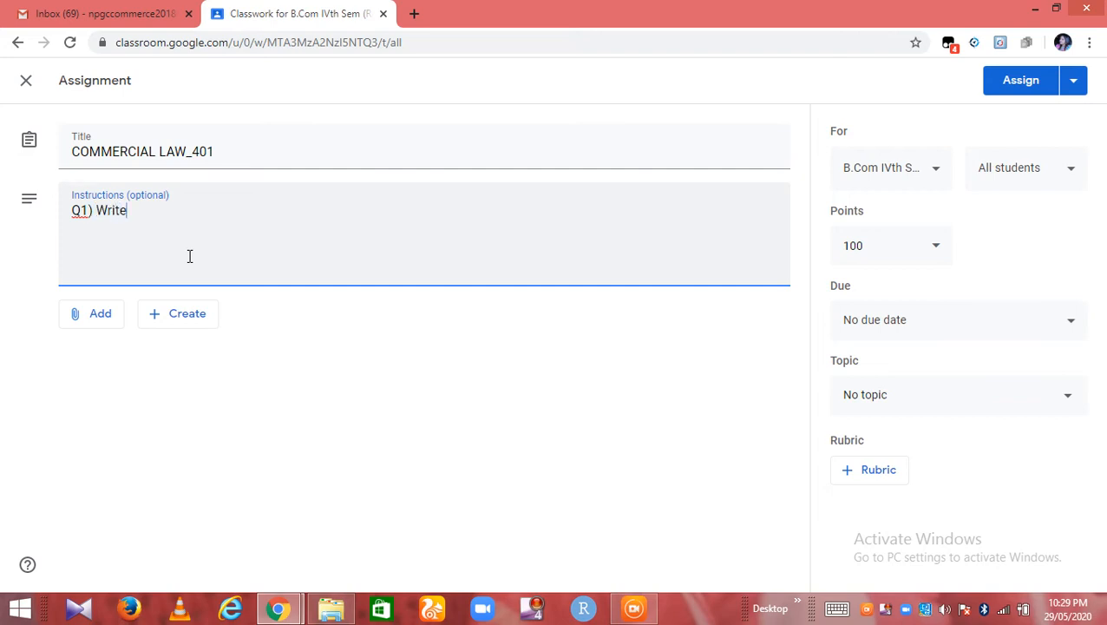
pyautogui.write(' short note on P')
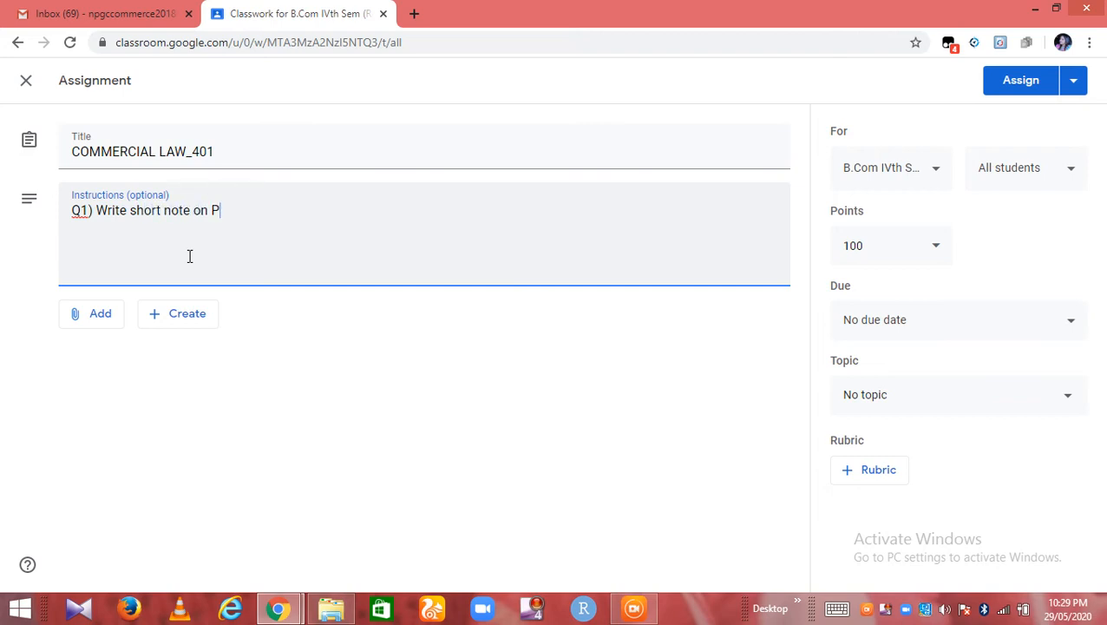
pyautogui.write('rivate Carrier Vs ')
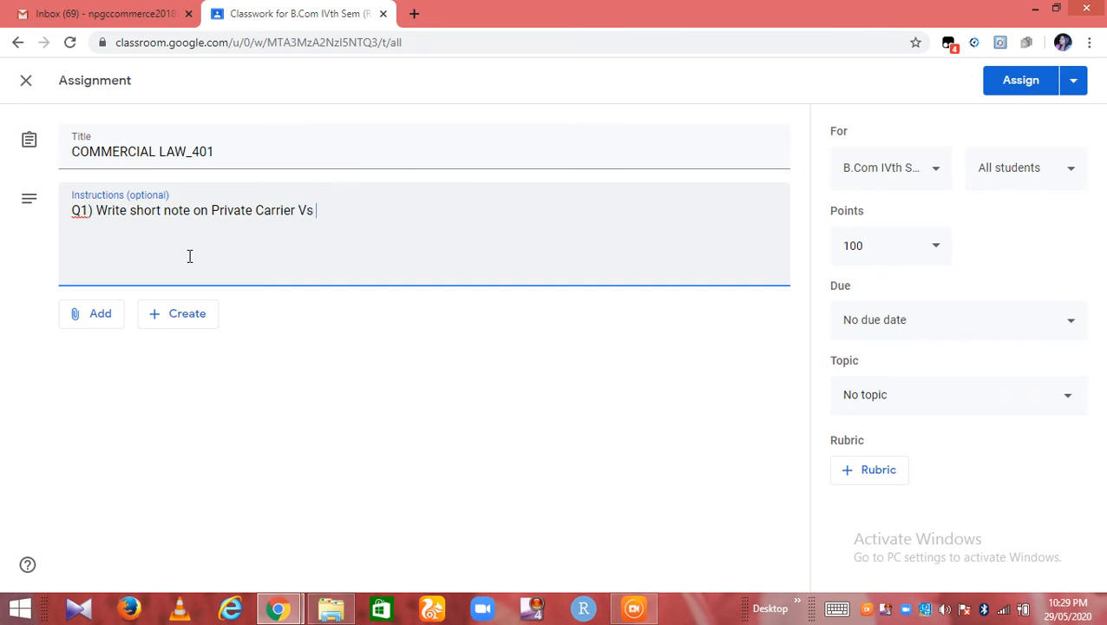
pyautogui.write('Common Carrier')
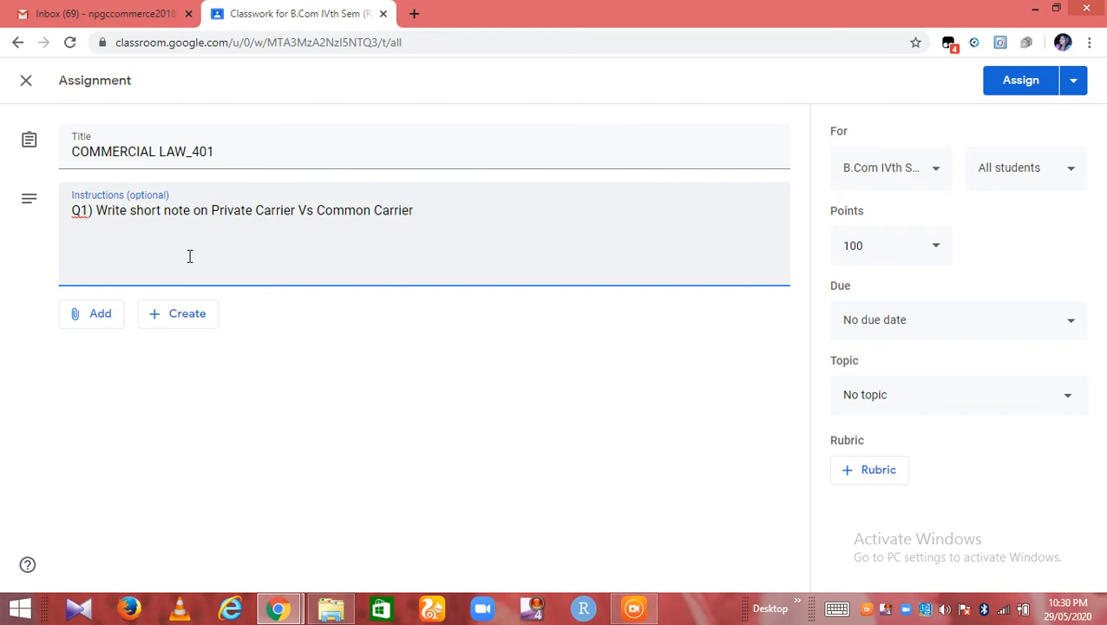
# Finish question 1 with ". (5marks)" and add "Q2) Explain in detail the Rights and Duties of Partner. (15 marks)" on a new line
pyautogui.write('. (5marks)')
pyautogui.press('Return')
pyautogui.write('Q2')
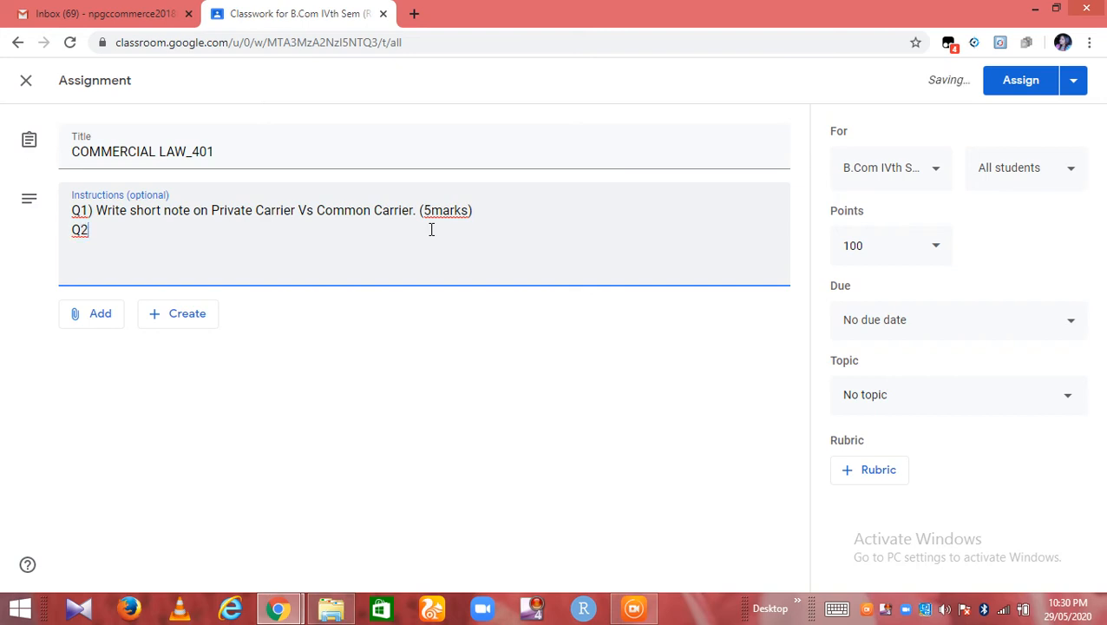
pyautogui.write(') Expla')
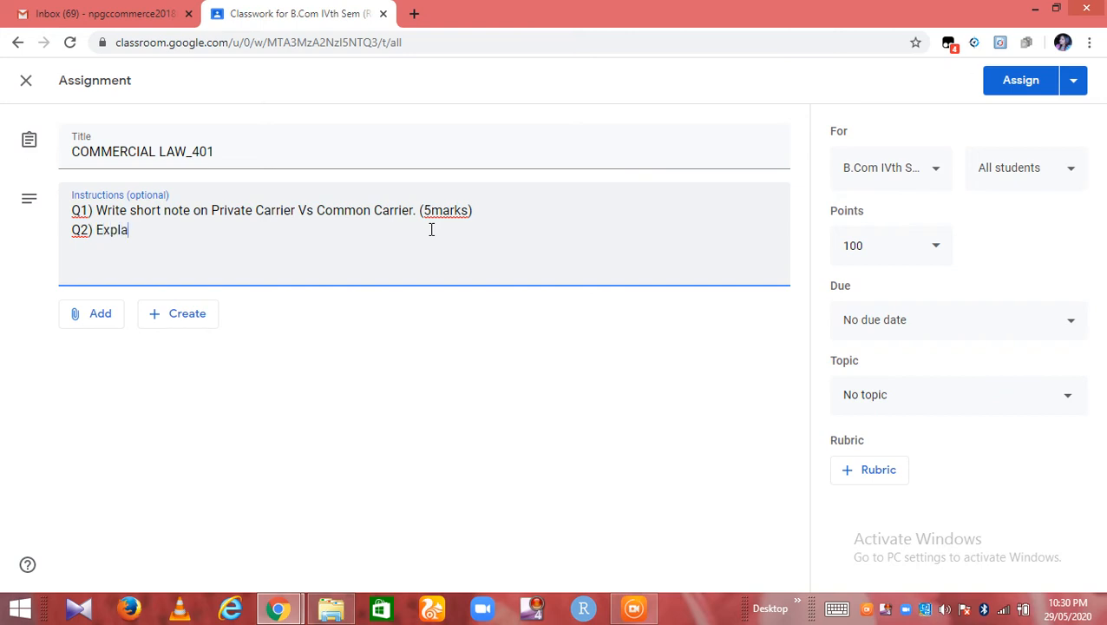
pyautogui.write('in in detail the')
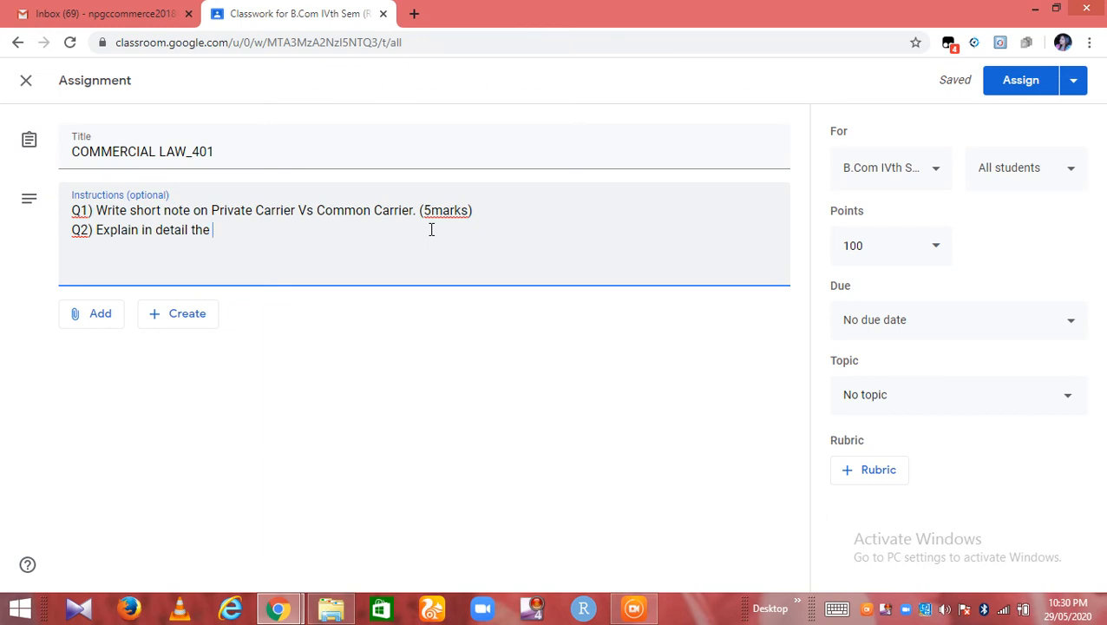
pyautogui.write('Rights n')
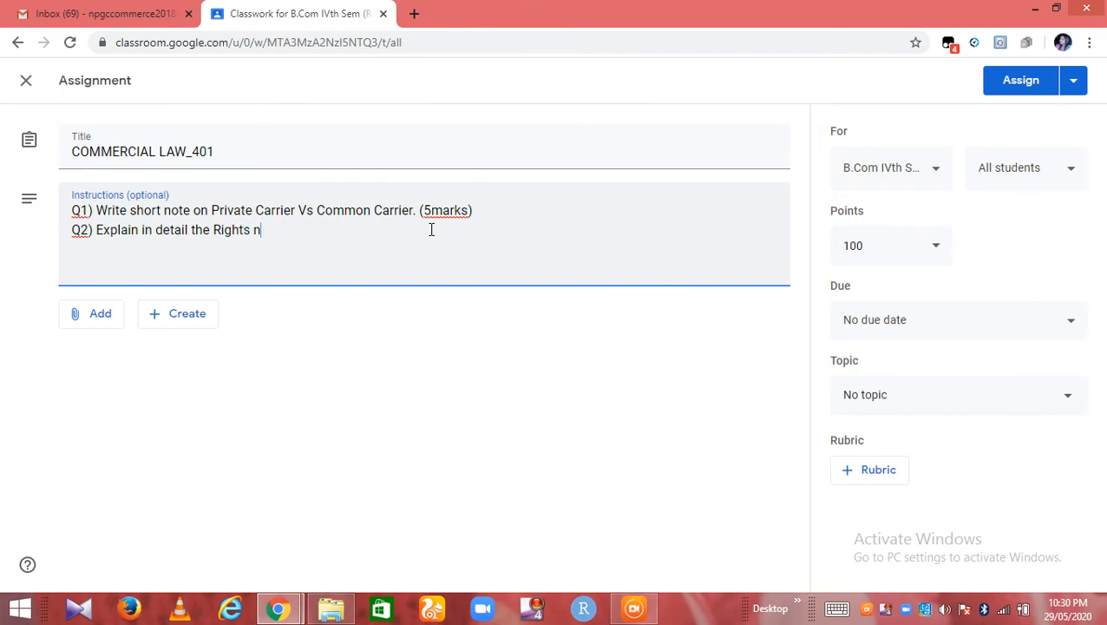
pyautogui.press('BackSpace')
pyautogui.write('and Duties')
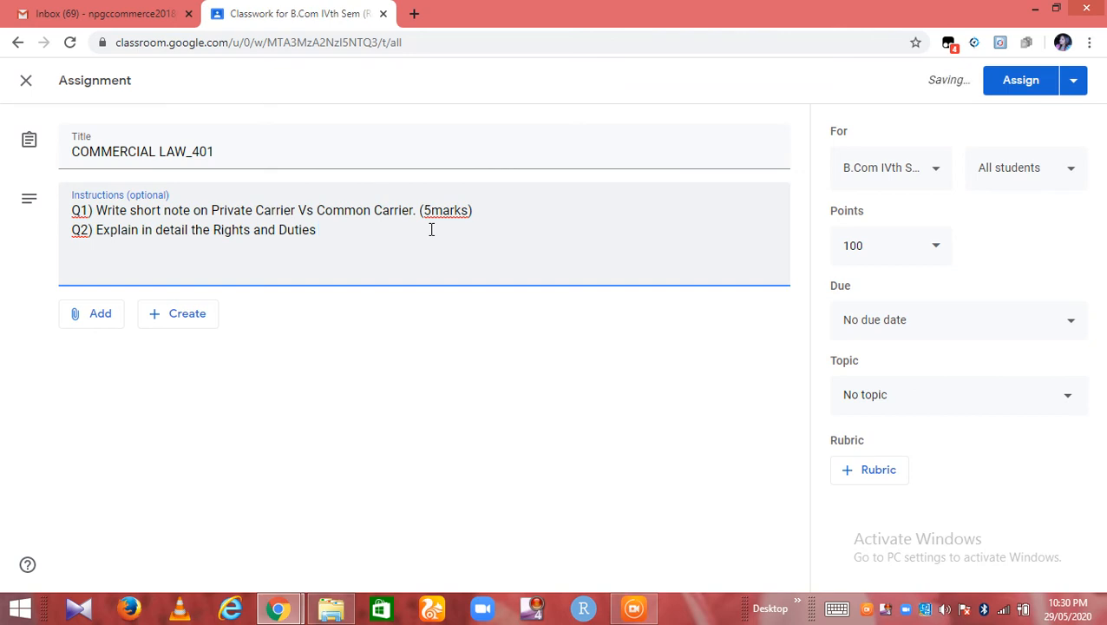
pyautogui.write(' of Partner')
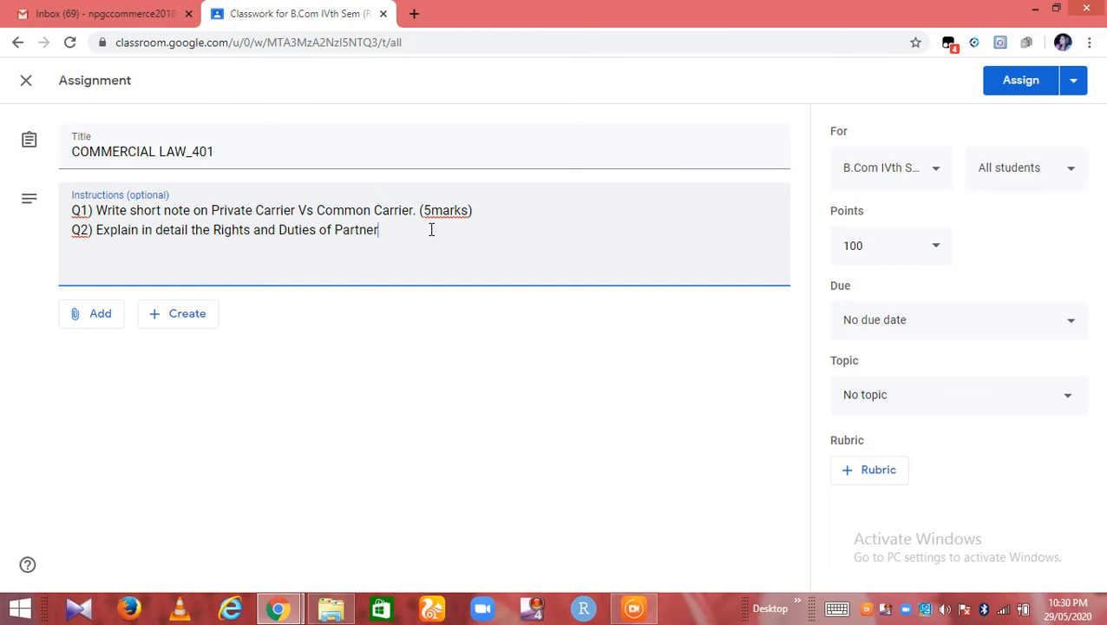
pyautogui.write('. (15 marks)')
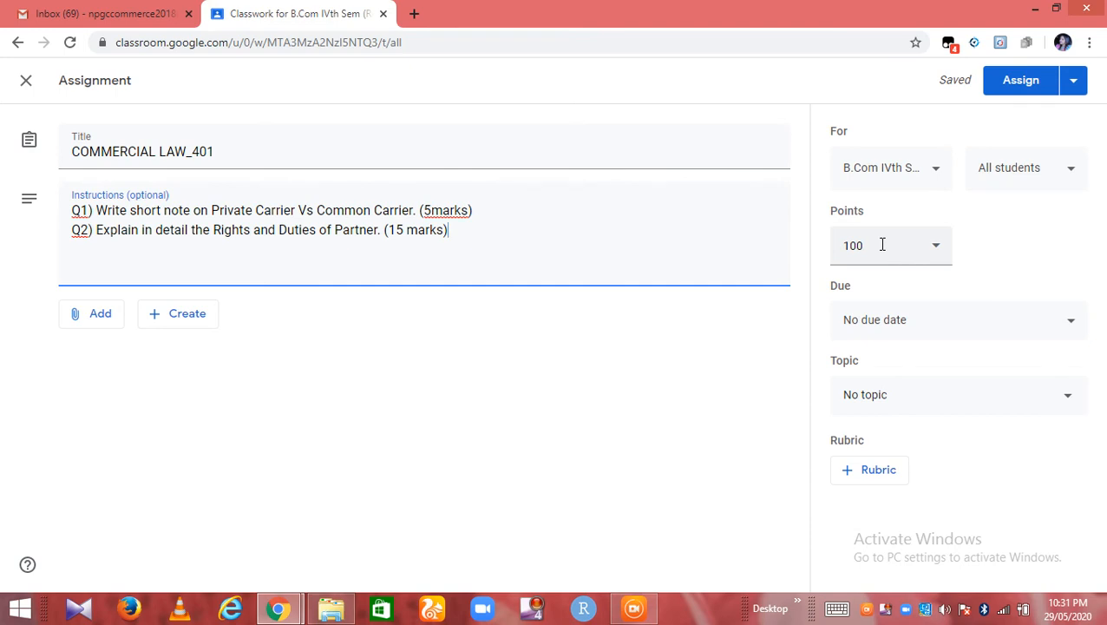
# Set the assignment's points to 20
pyautogui.click(930, 253)
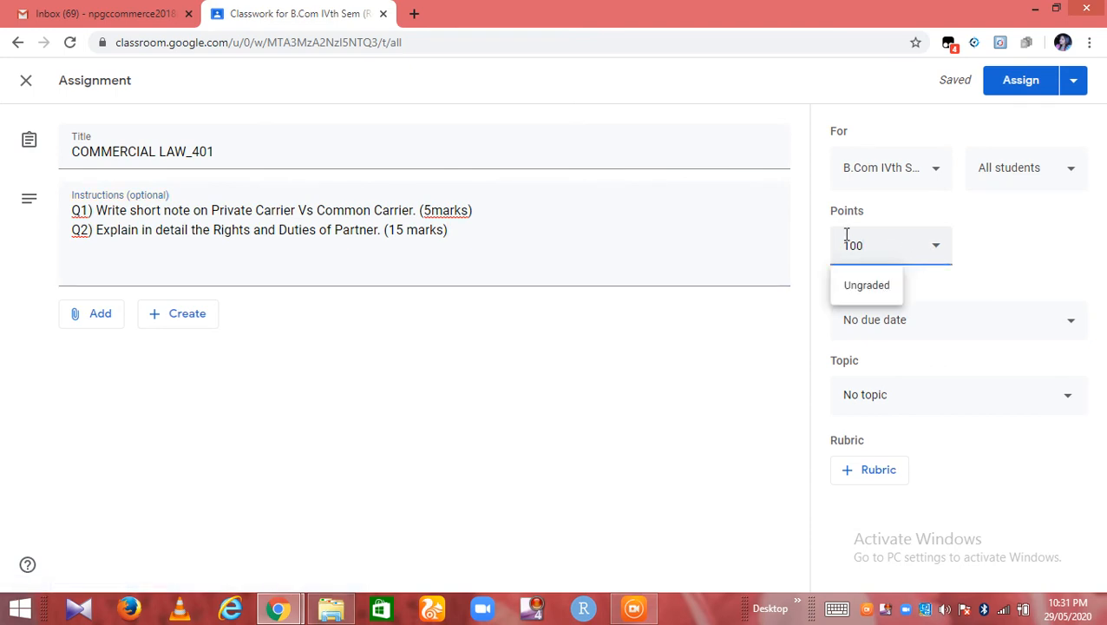
pyautogui.press('BackSpace')
pyautogui.press('BackSpace')
pyautogui.write('20')
pyautogui.click(737, 351)
# Set the assignment's due date to Jun 15, 2020 and its due time to 11:59 PM
pyautogui.click(1044, 334)
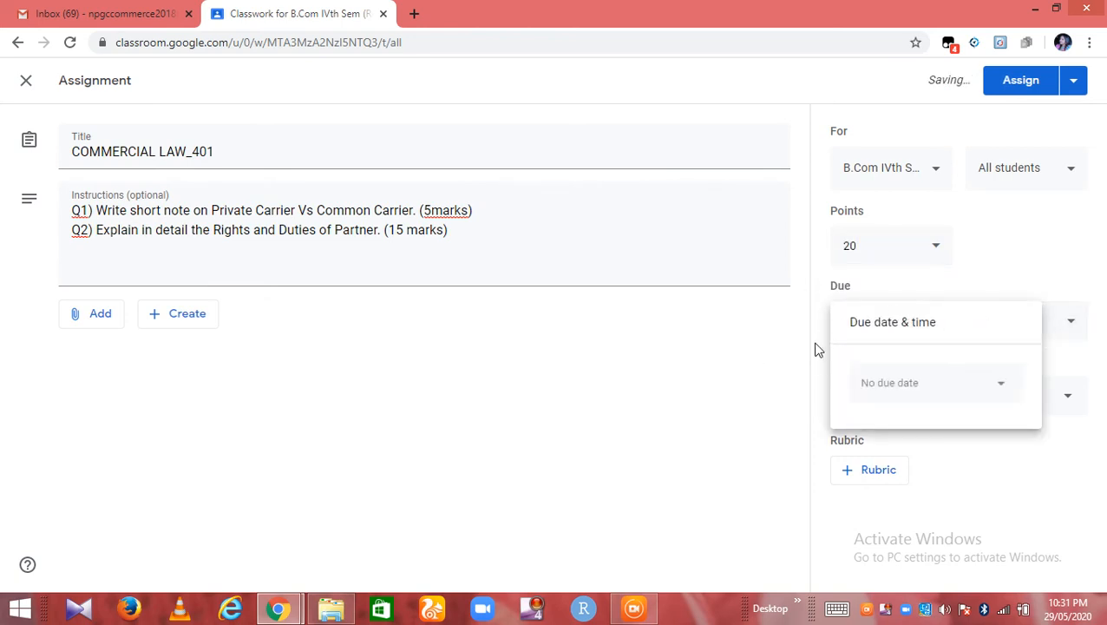
pyautogui.click(1001, 386)
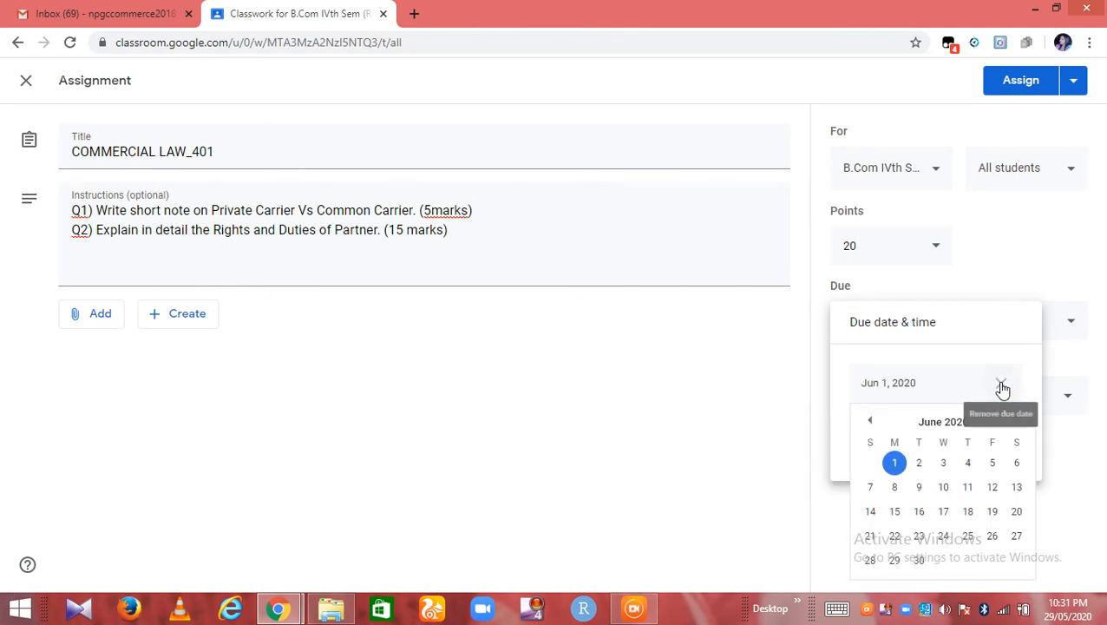
pyautogui.click(892, 510)
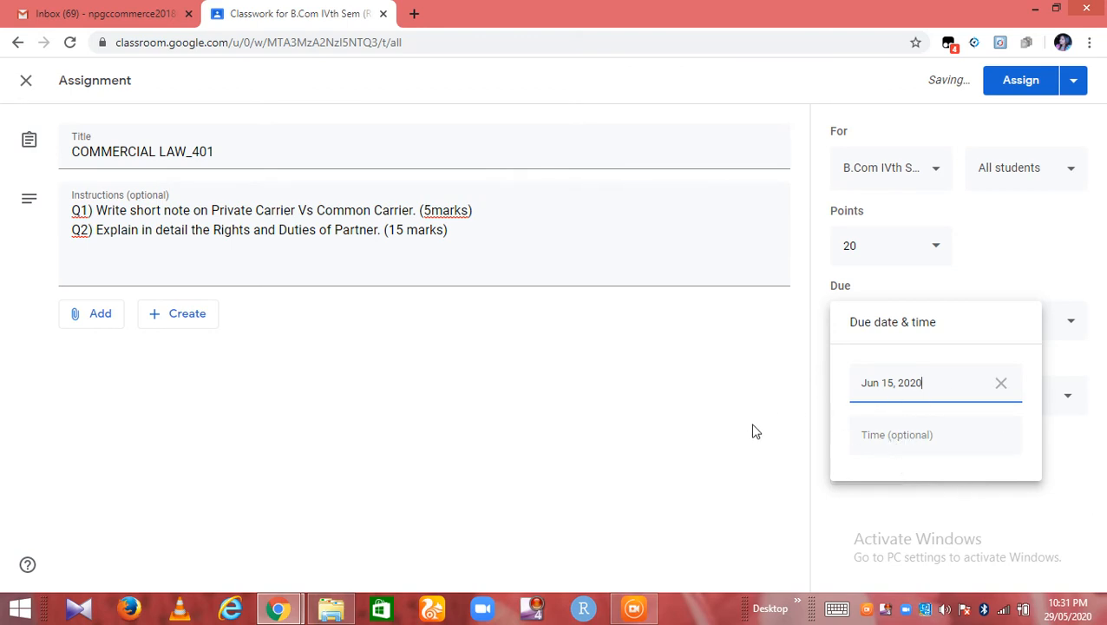
pyautogui.click(869, 435)
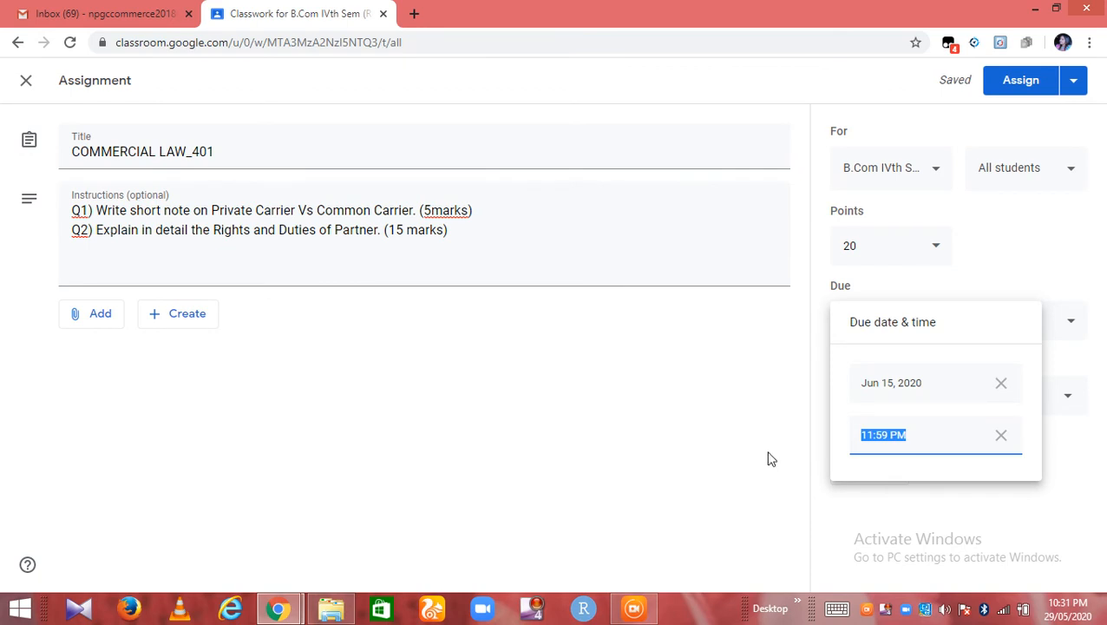
pyautogui.click(839, 510)
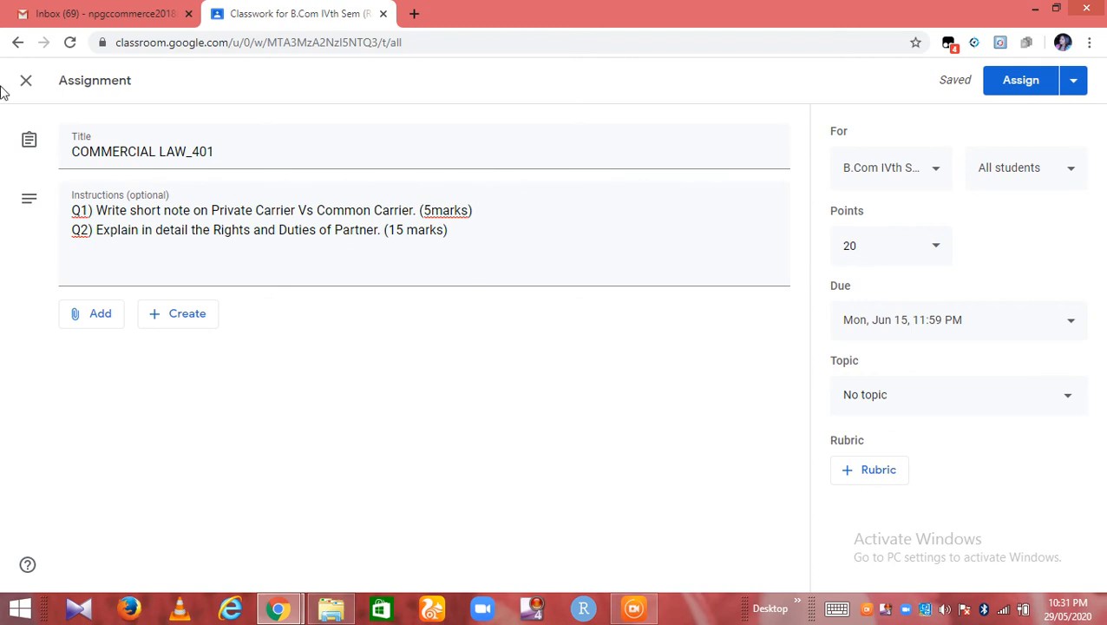
# Assign COMMERCIAL LAW_401 to the class, expand its classwork entry and open the full assignment view
pyautogui.click(1022, 82)
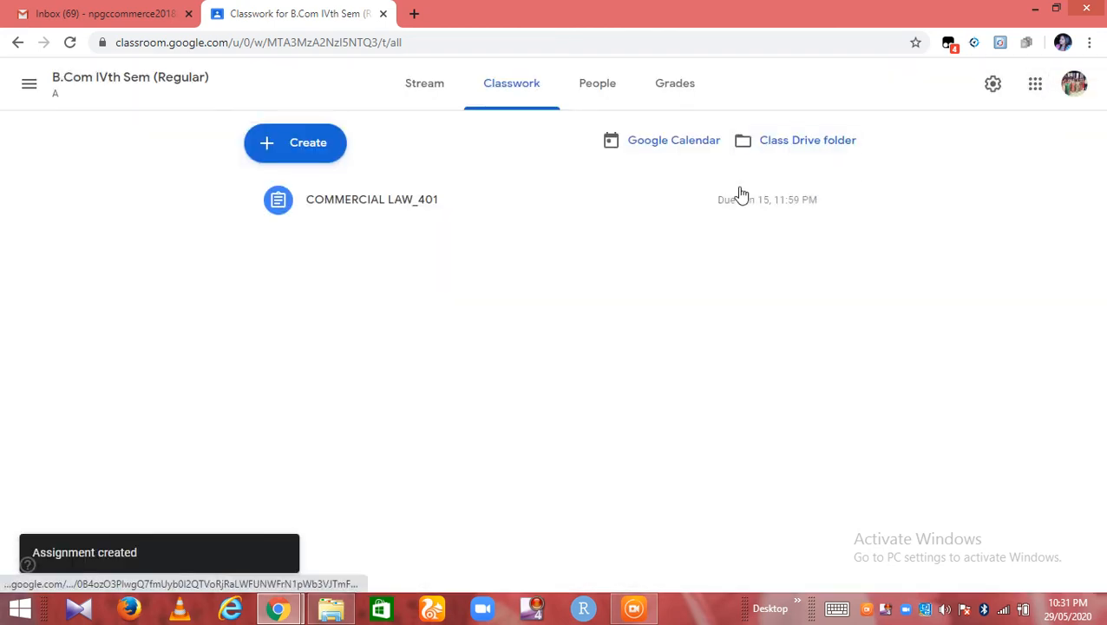
pyautogui.click(392, 210)
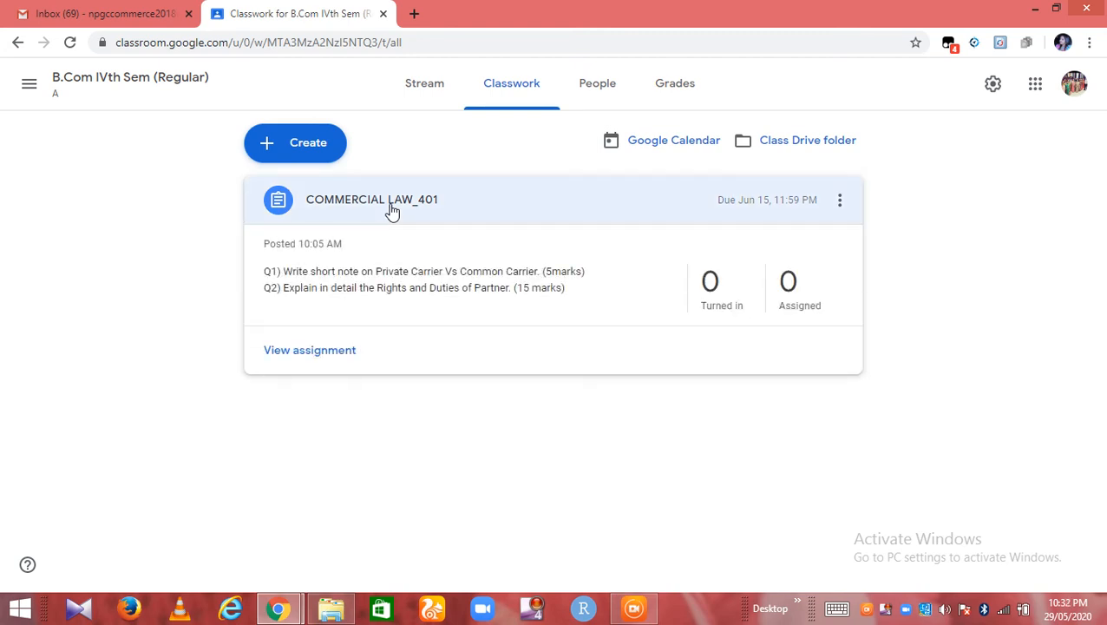
pyautogui.click(345, 357)
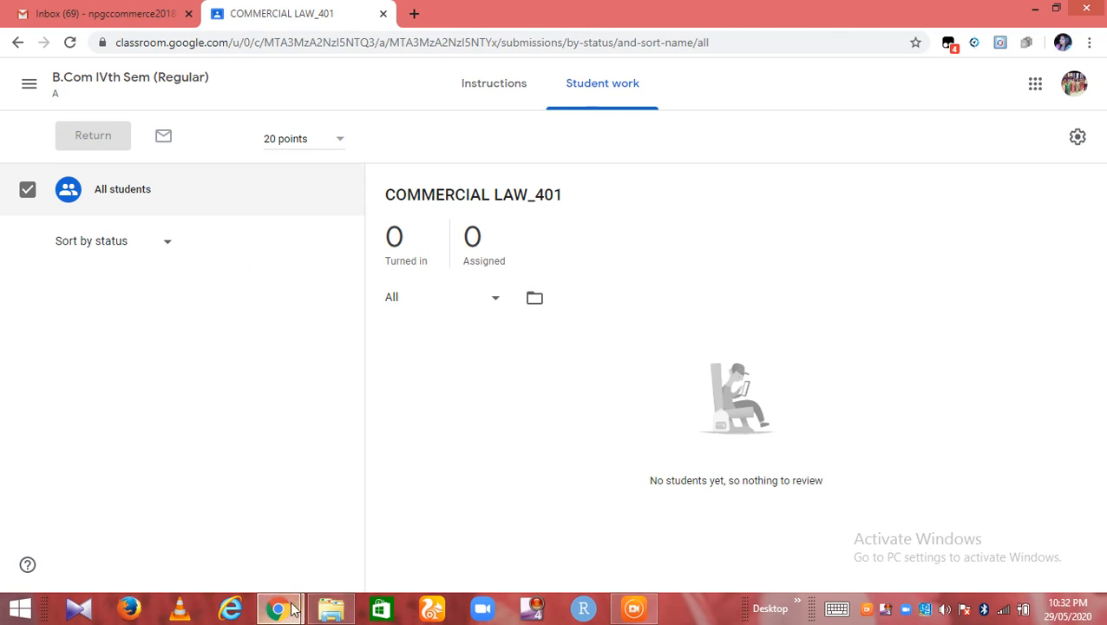
# Look at the Classroom and grades spreadsheet pages in the other browser window, and return to the COMMERCIAL LAW_401 student work
pyautogui.moveTo(278, 610)
pyautogui.moveTo(222, 553)
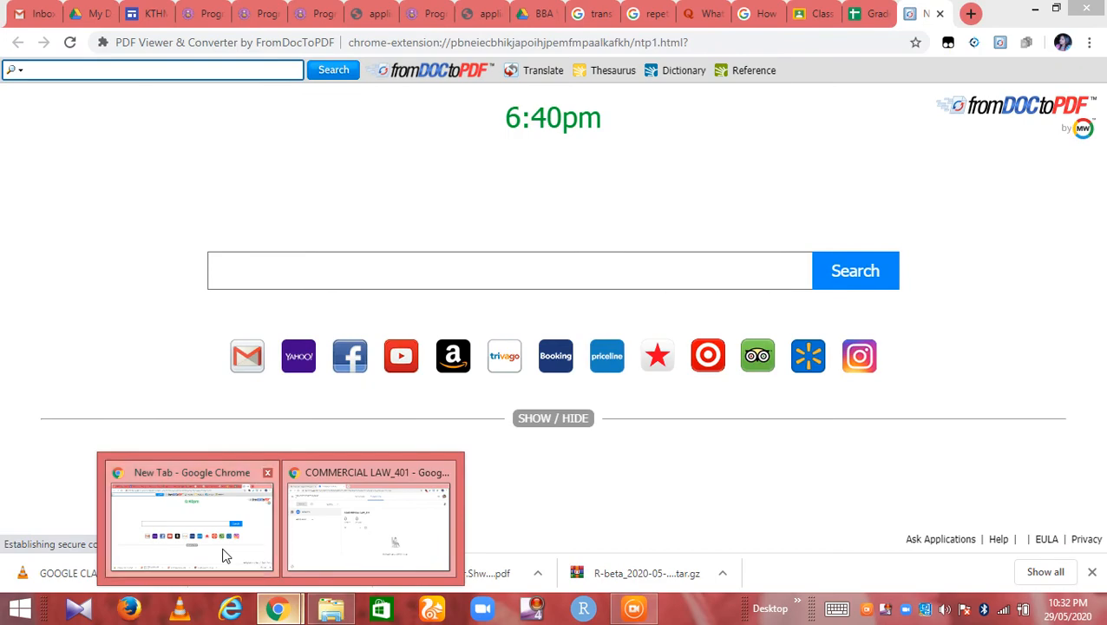
pyautogui.click(222, 553)
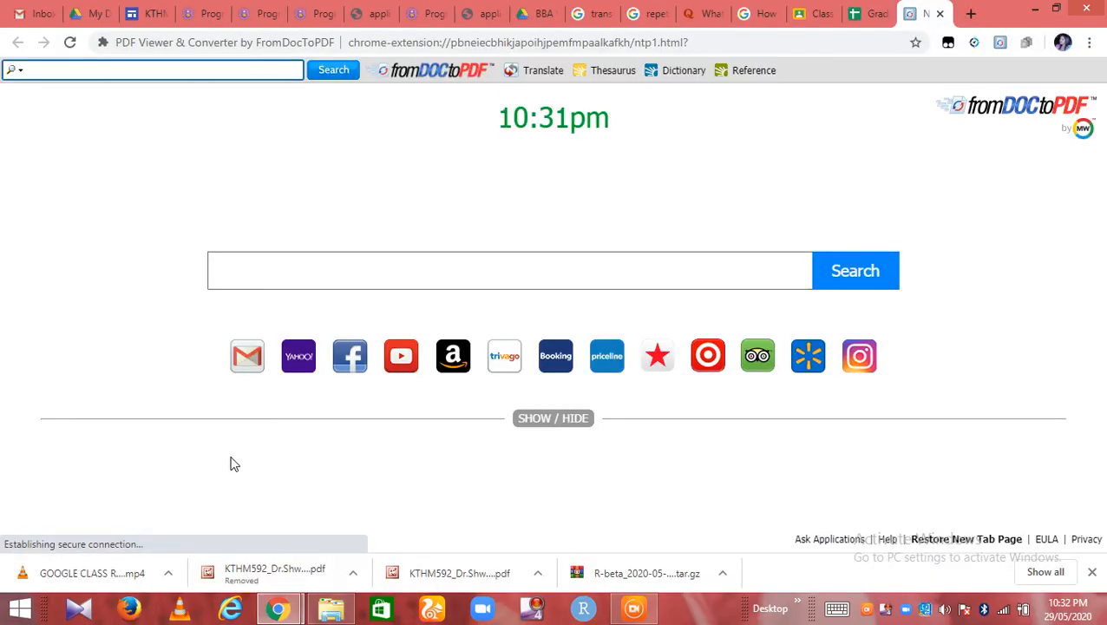
pyautogui.click(815, 26)
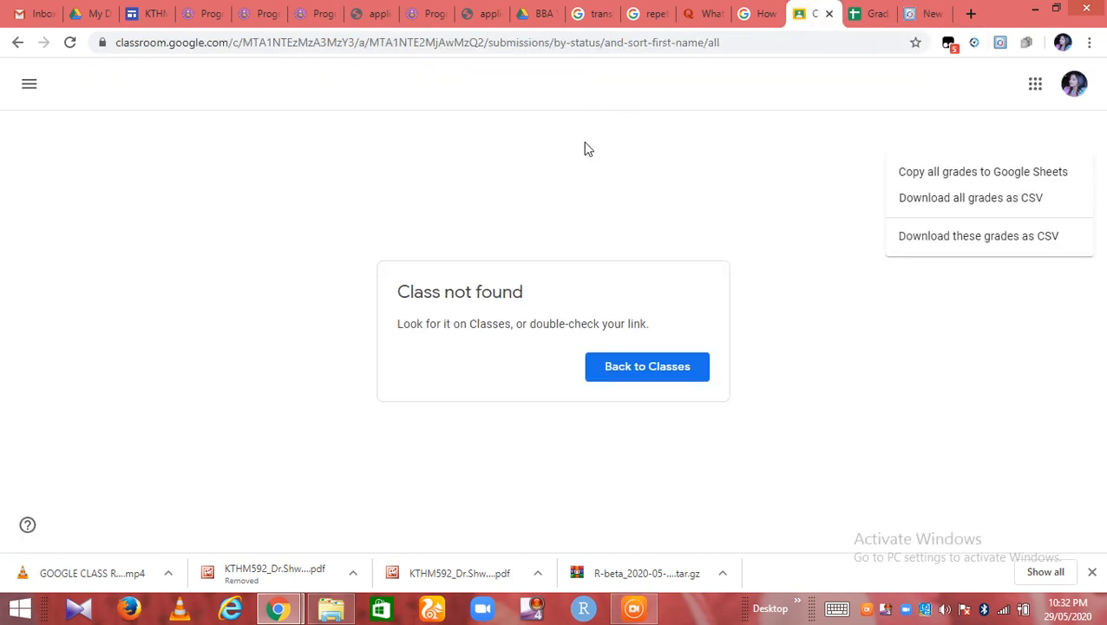
pyautogui.click(870, 15)
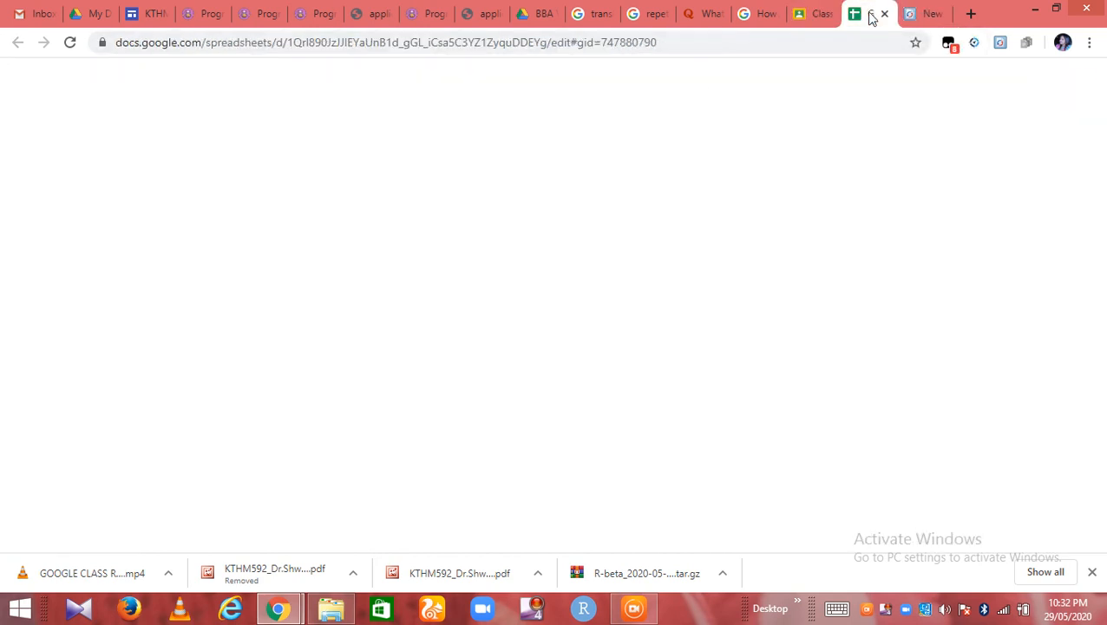
pyautogui.click(818, 19)
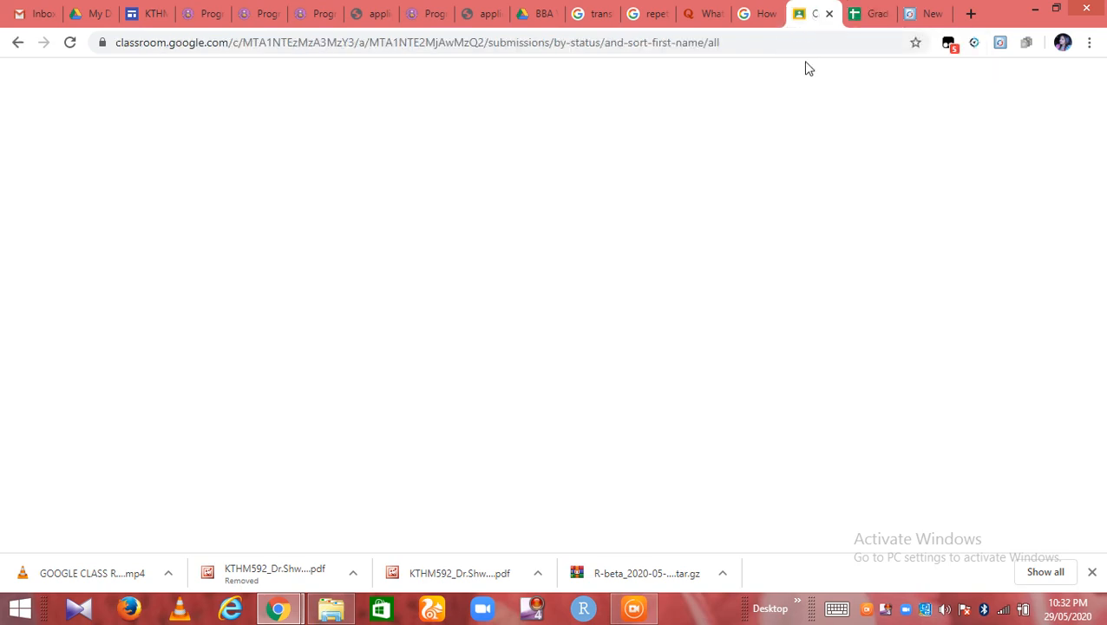
pyautogui.click(1038, 8)
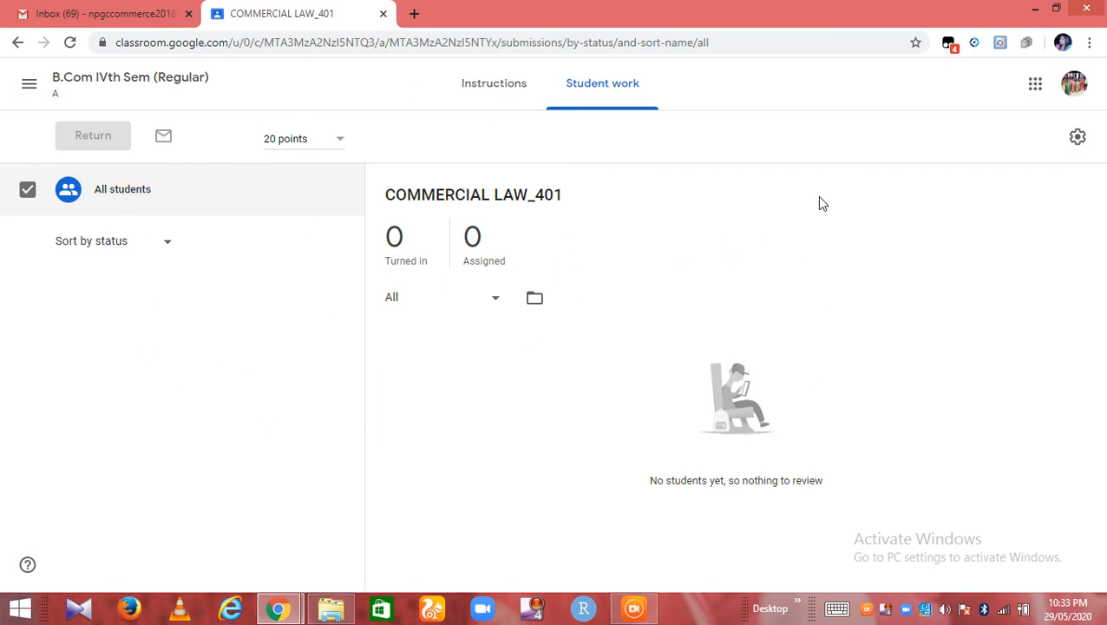
# Copy all of the class's grades from the COMMERCIAL LAW_401 student work page to Google Sheets
pyautogui.click(1076, 141)
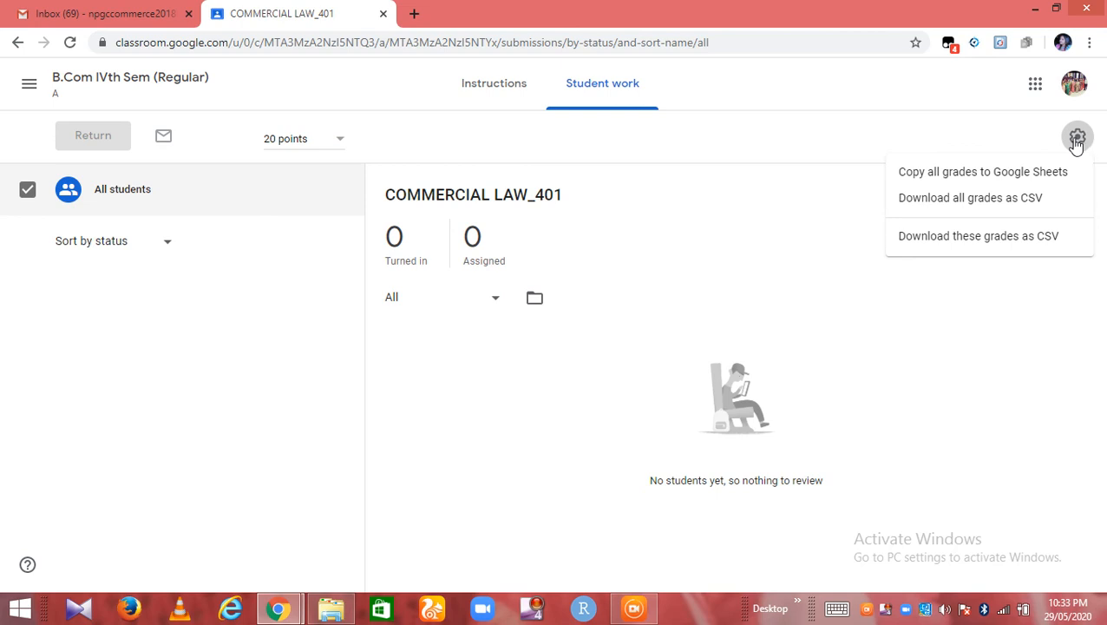
pyautogui.click(964, 177)
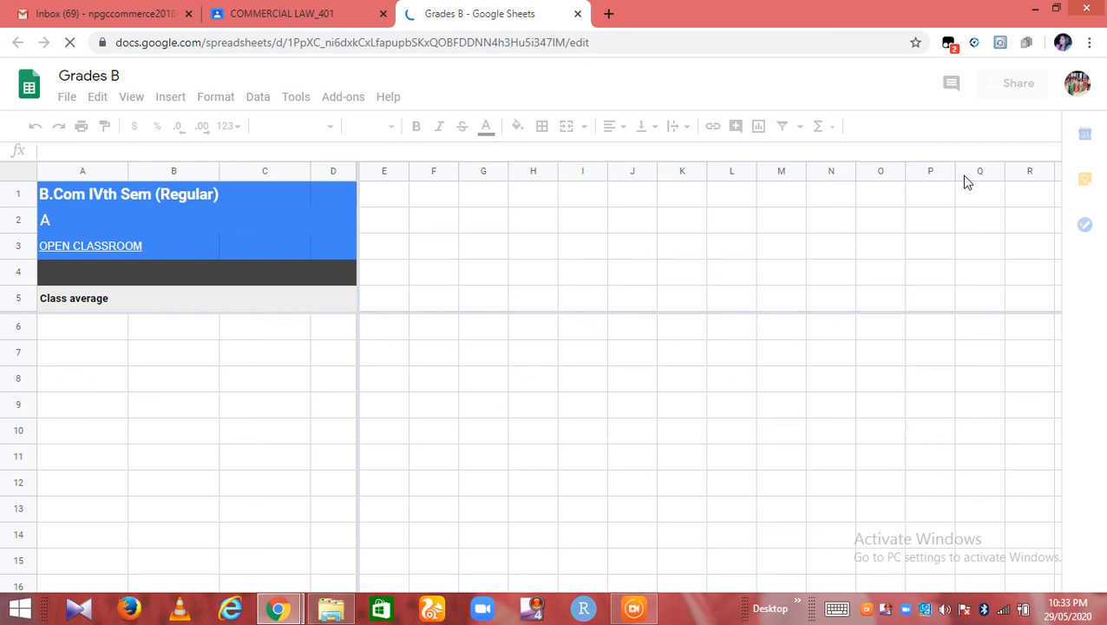
pyautogui.moveTo(297, 614)
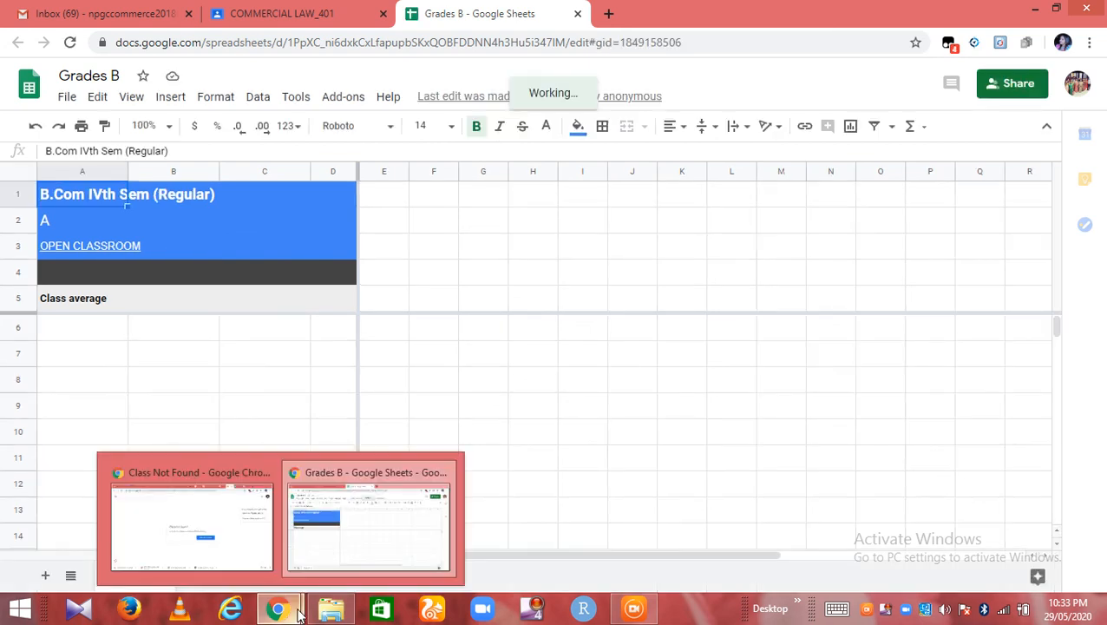